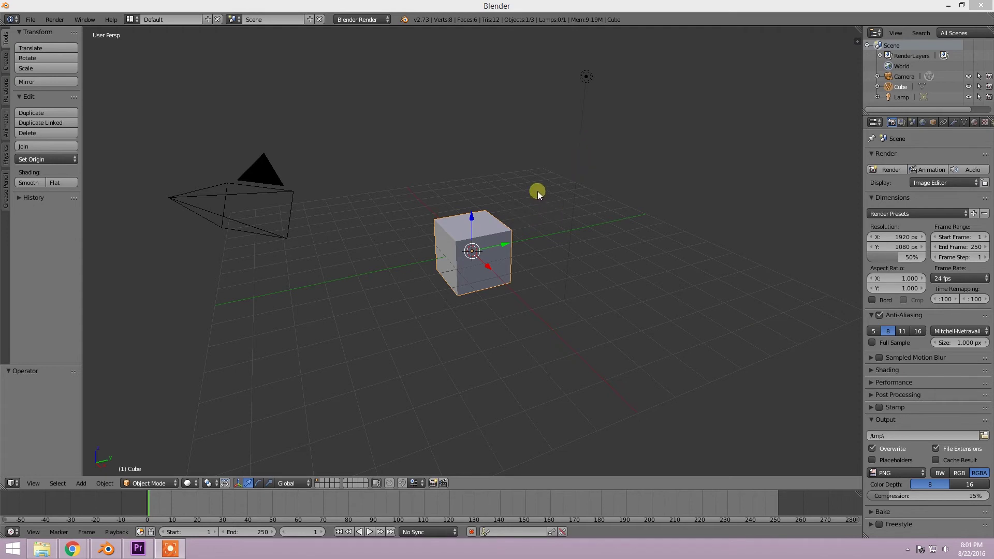
# Nudge the cube slightly up along the Z axis, and undo a trial shift of it along the X axis
pyautogui.moveTo(536, 160); pyautogui.dragTo(445, 191, button='middle')
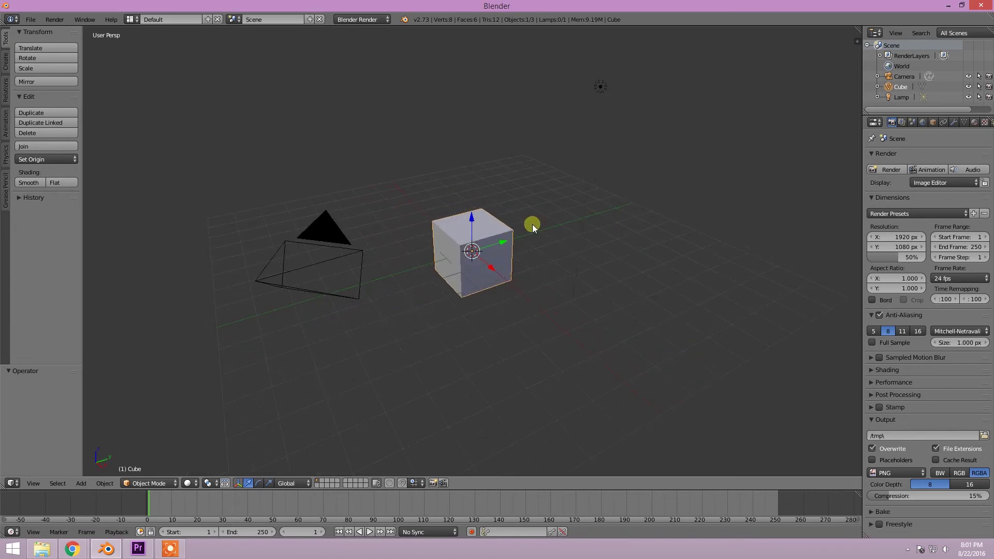
pyautogui.moveTo(580, 213); pyautogui.dragTo(573, 212, button='middle')
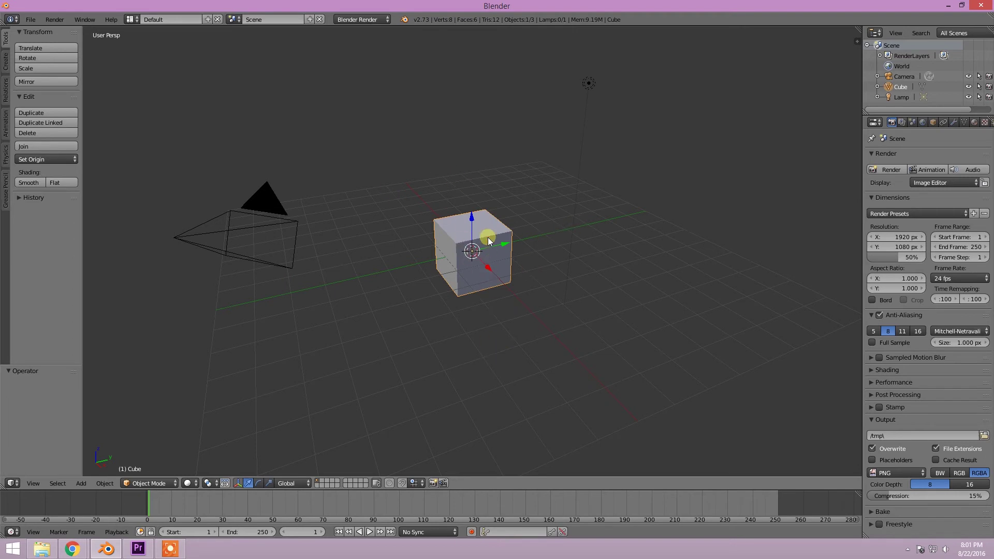
pyautogui.moveTo(471, 216)
pyautogui.mouseDown()
pyautogui.moveTo(470, 191)
pyautogui.moveTo(473, 253)
pyautogui.moveTo(473, 215)
pyautogui.mouseUp()
pyautogui.moveTo(487, 264)
pyautogui.mouseDown()
pyautogui.moveTo(488, 249)
pyautogui.moveTo(492, 259)
pyautogui.mouseUp()
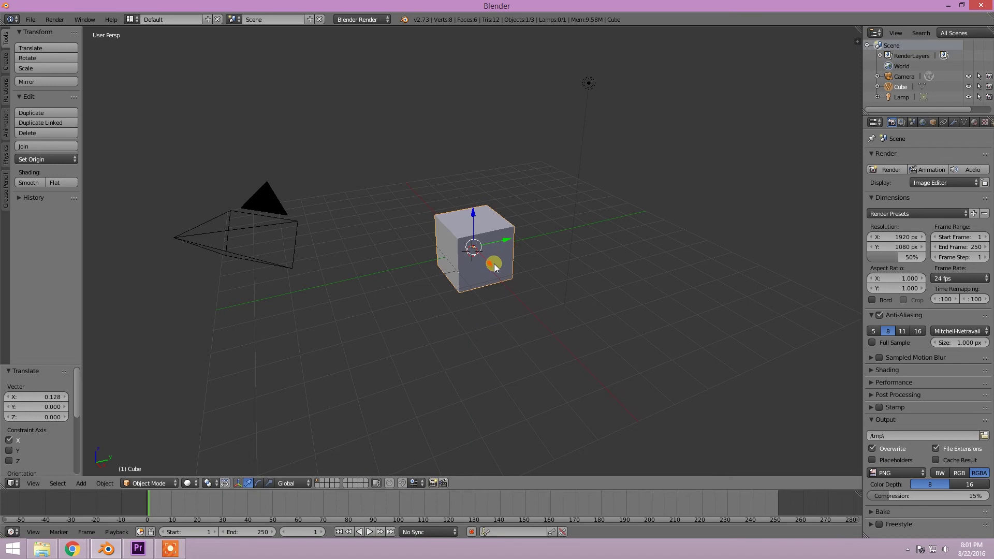
pyautogui.hotkey('ctrl', 'z')
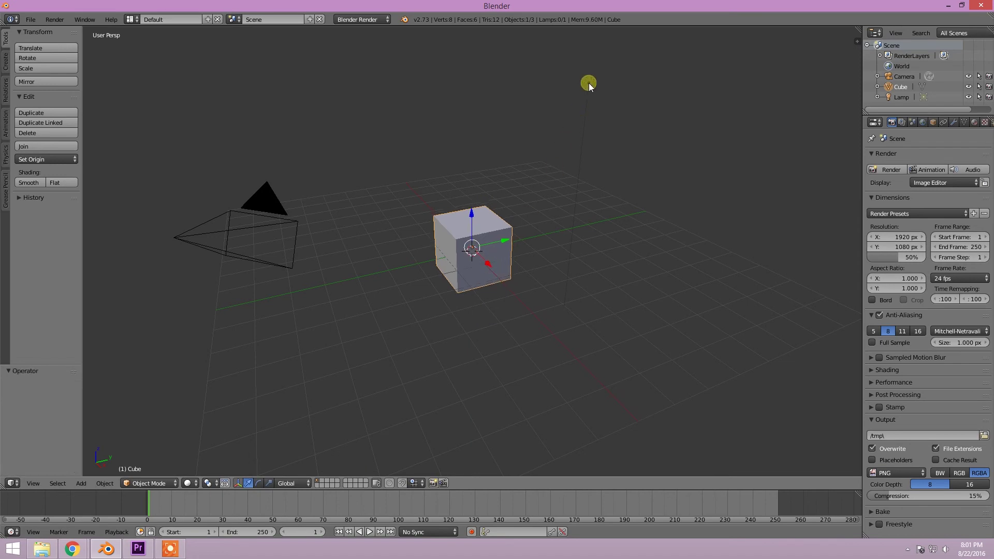
# Place the 3D cursor just below the lamp and view the cube, camera and lamp from several angles
pyautogui.click(589, 108)
pyautogui.moveTo(268, 228); pyautogui.dragTo(306, 227, button='middle')
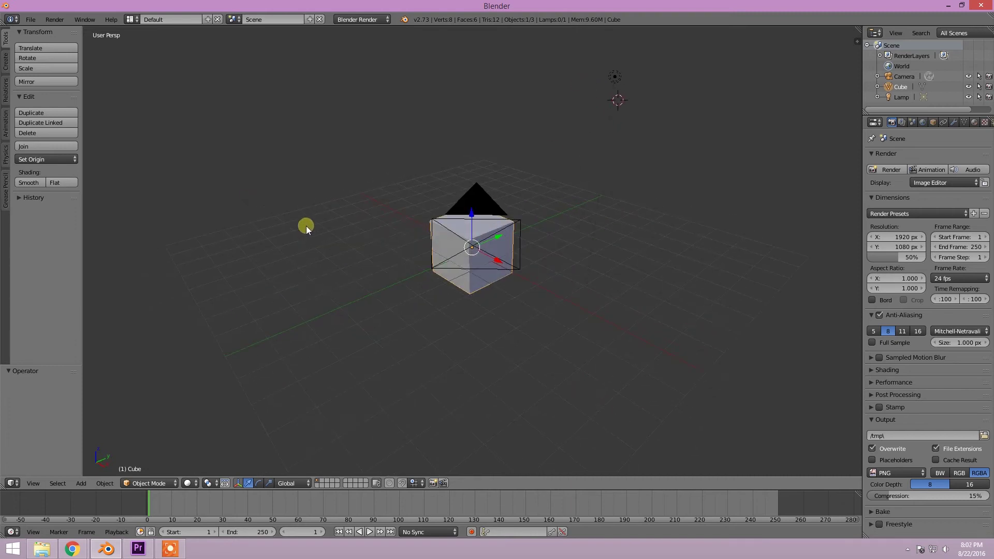
pyautogui.moveTo(433, 233); pyautogui.dragTo(393, 224, button='middle')
pyautogui.moveTo(250, 228); pyautogui.dragTo(381, 235, button='middle')
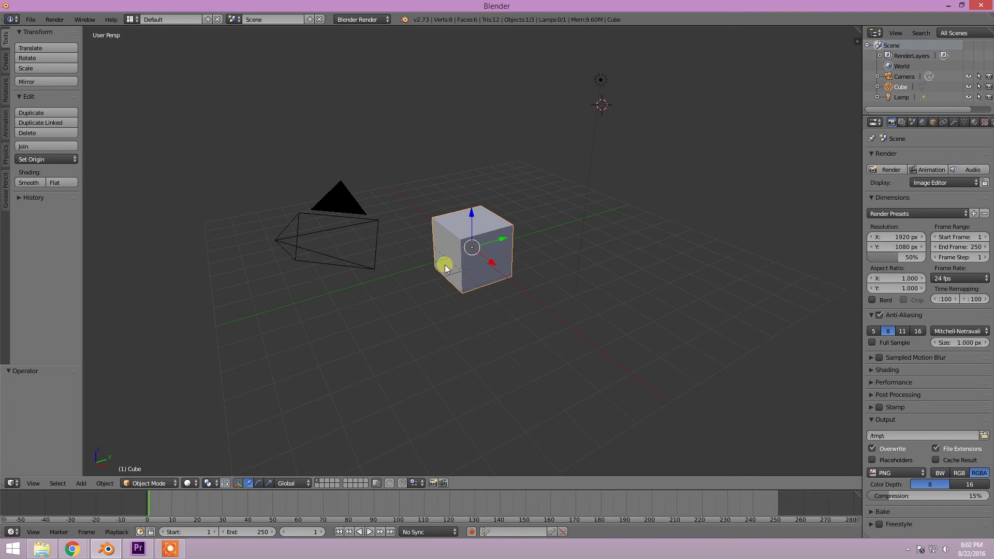
pyautogui.moveTo(446, 265)
pyautogui.mouseDown(button='middle')
pyautogui.moveTo(365, 259)
pyautogui.moveTo(443, 266)
pyautogui.moveTo(464, 247)
pyautogui.moveTo(449, 270)
pyautogui.mouseUp(button='middle')
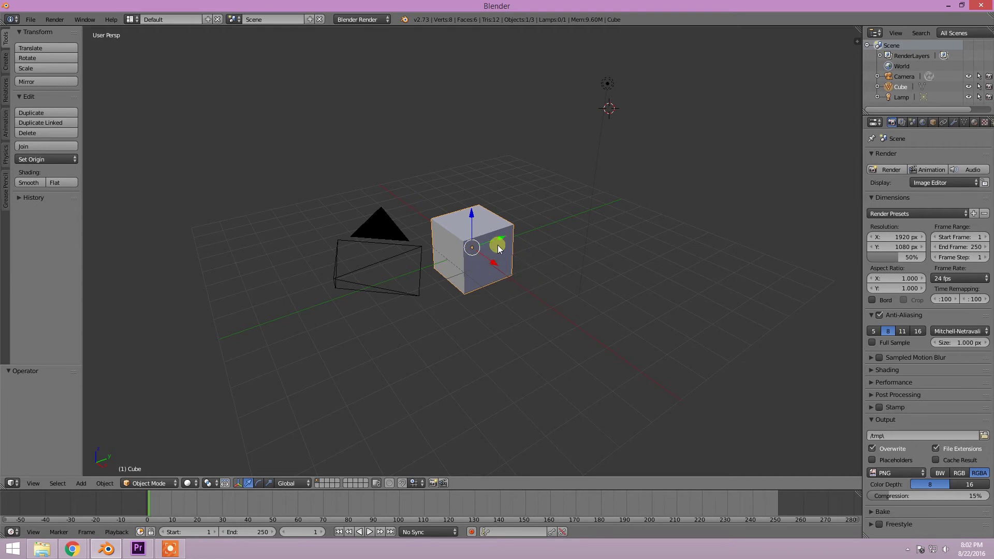
pyautogui.moveTo(517, 254); pyautogui.dragTo(521, 250, button='middle')
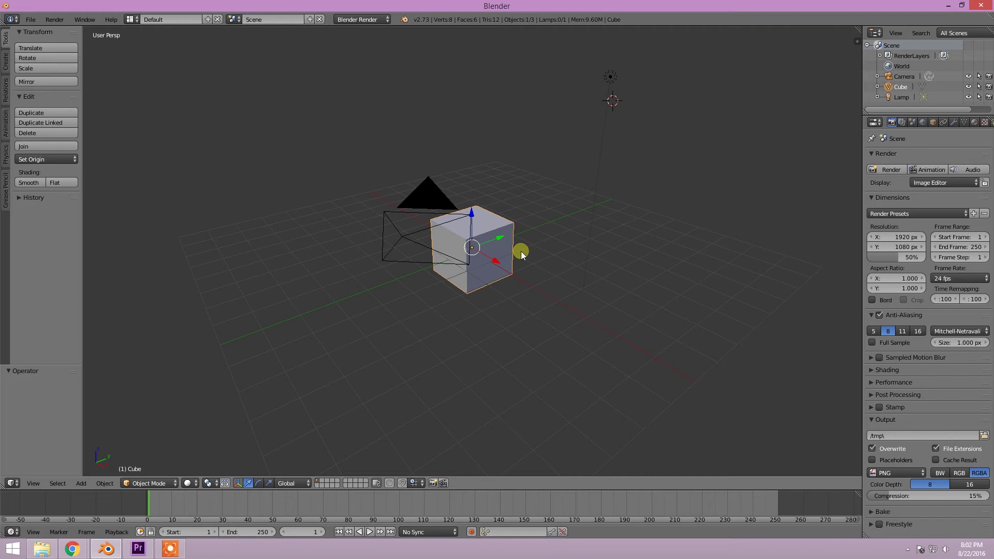
pyautogui.press('KP_6')
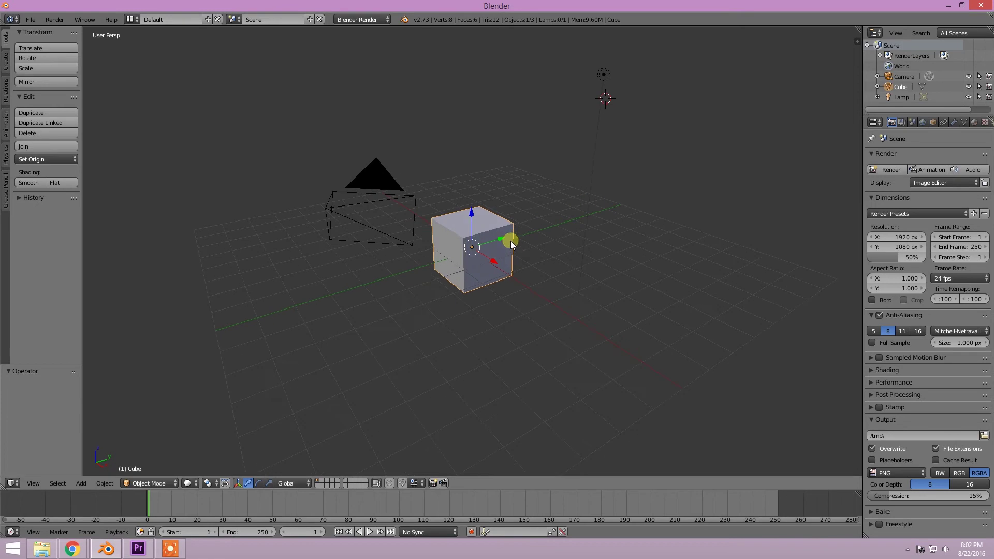
pyautogui.press('KP_6')
pyautogui.press('KP_6')
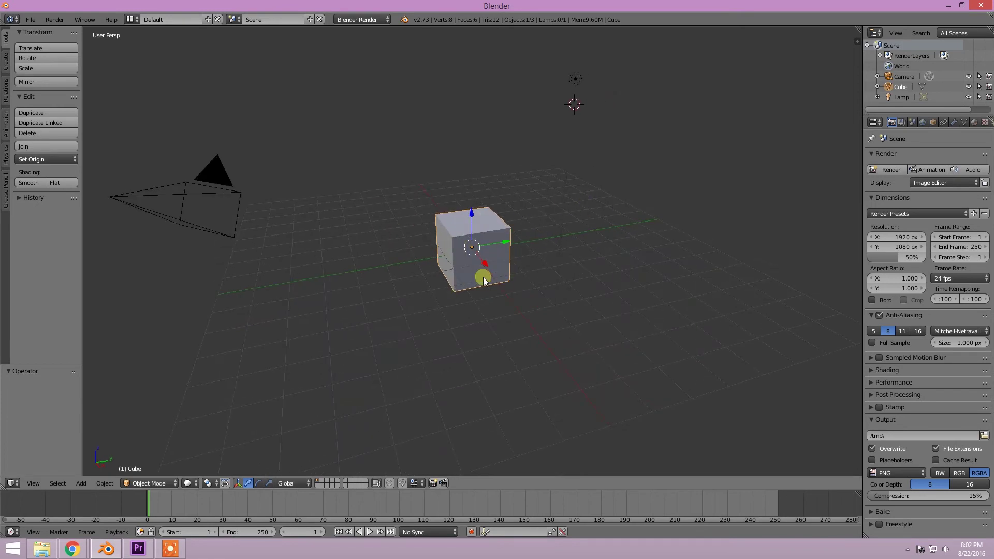
# Raise the cube about 1.17 units along the Z axis and fine-tune its height by about -0.09
pyautogui.moveTo(472, 214); pyautogui.dragTo(474, 186)
pyautogui.moveTo(478, 190); pyautogui.dragTo(489, 158, button='middle')
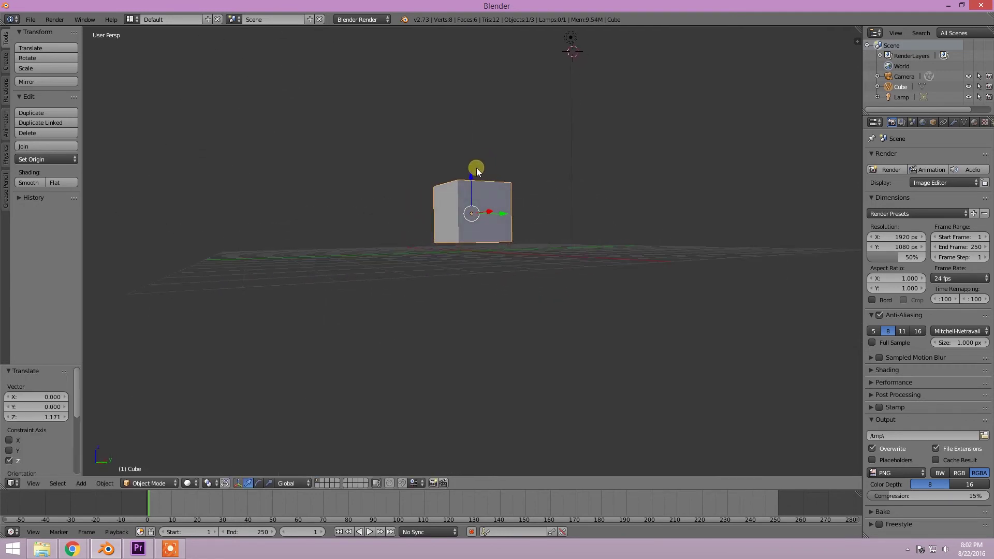
pyautogui.moveTo(470, 175); pyautogui.dragTo(471, 179)
pyautogui.moveTo(513, 169); pyautogui.dragTo(517, 200, button='middle')
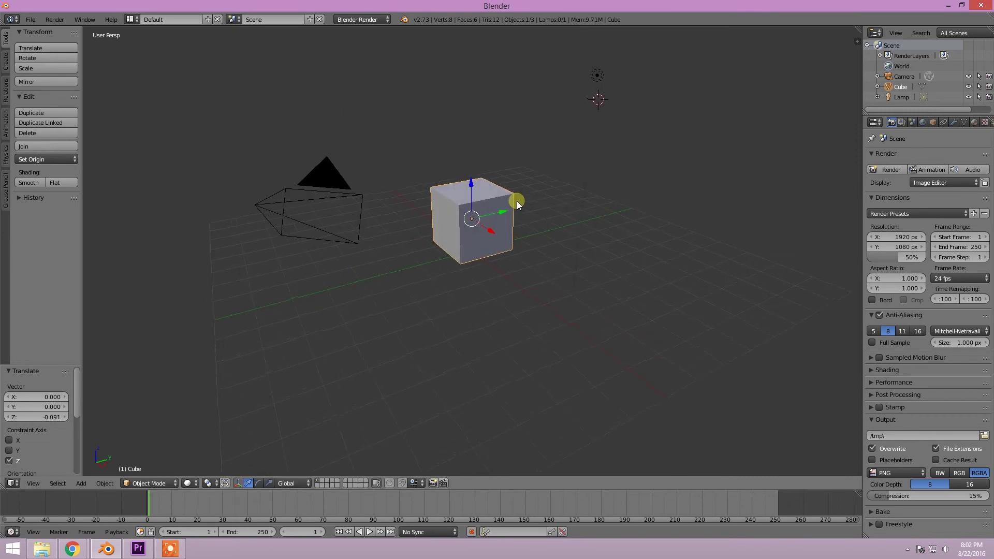
# Add a plane and move it down along Z and about -4.39 along X until it lies directly under the cube
pyautogui.click(6, 68)
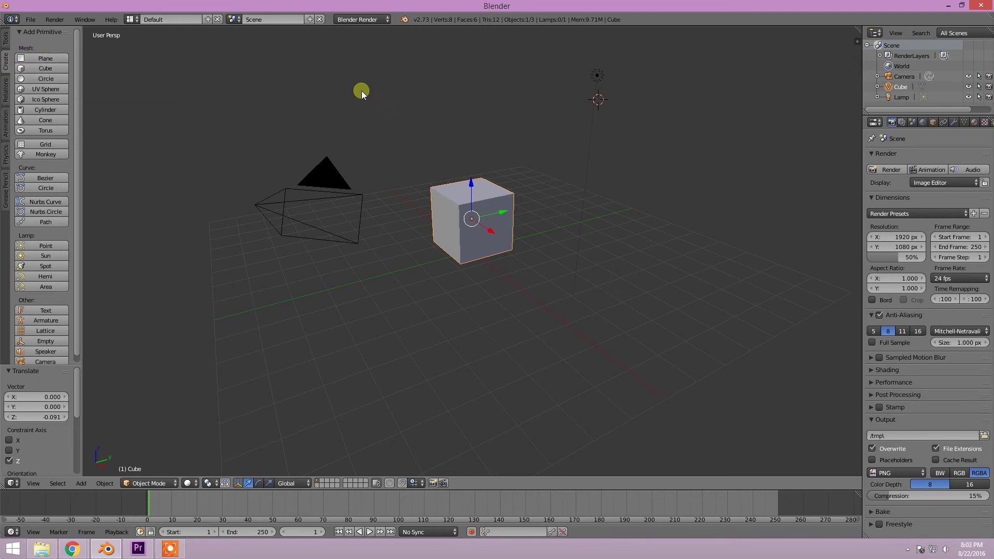
pyautogui.click(44, 59)
pyautogui.moveTo(603, 57); pyautogui.dragTo(598, 261)
pyautogui.moveTo(595, 229); pyautogui.dragTo(591, 199, button='middle')
pyautogui.moveTo(582, 242); pyautogui.dragTo(639, 280, button='middle')
pyautogui.moveTo(611, 304); pyautogui.dragTo(501, 273)
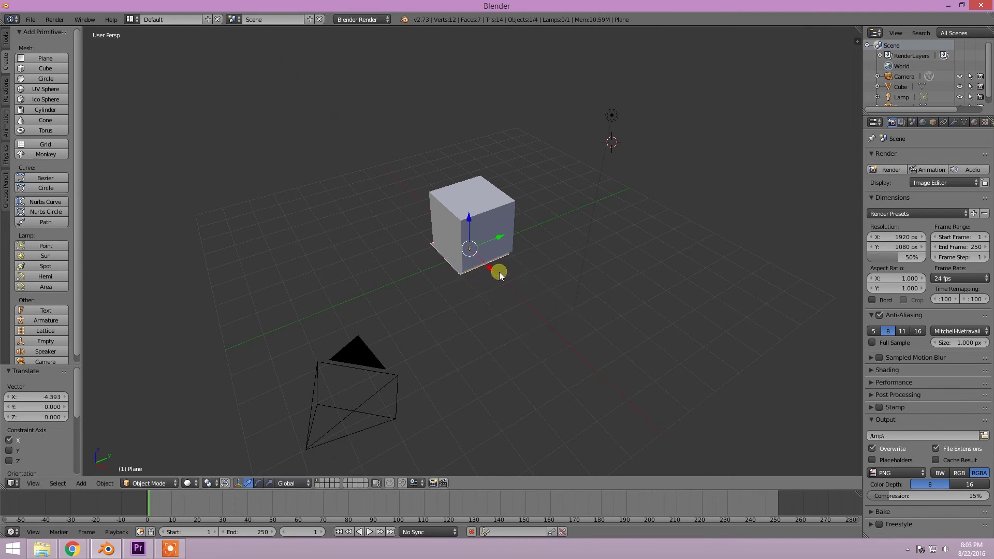
# Enlarge the plane into a floor by setting its X and Y scale to 15
pyautogui.press('KP_4')
pyautogui.press('KP_4')
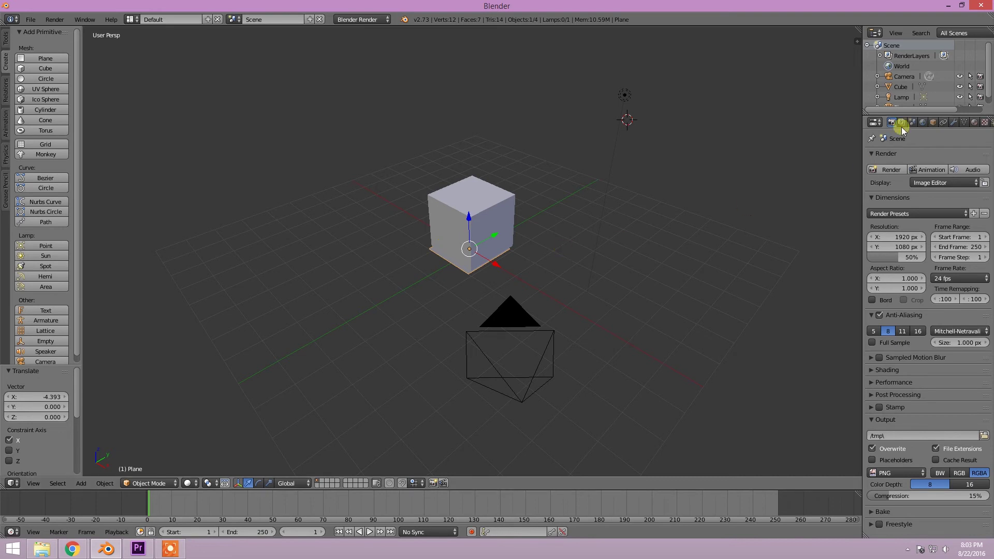
pyautogui.click(934, 121)
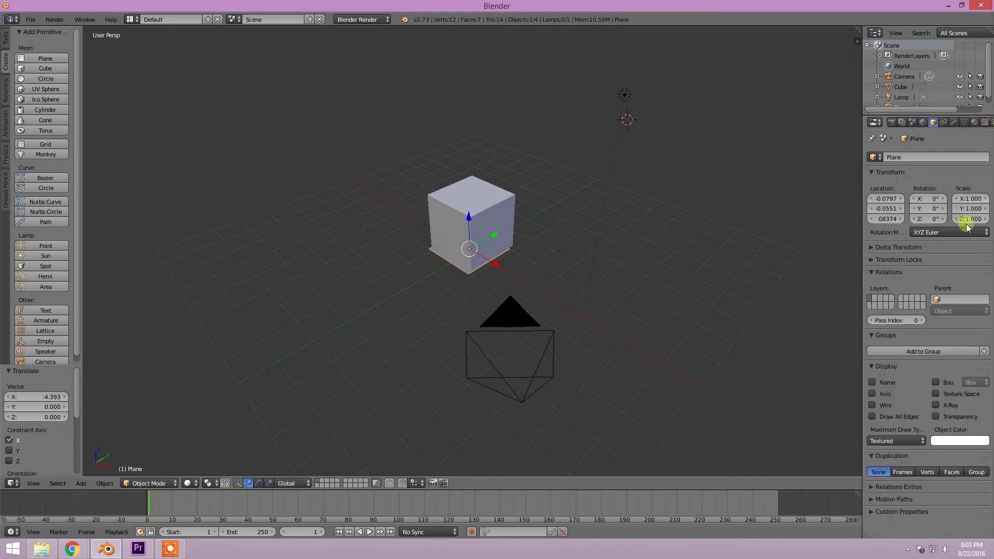
pyautogui.click(970, 199)
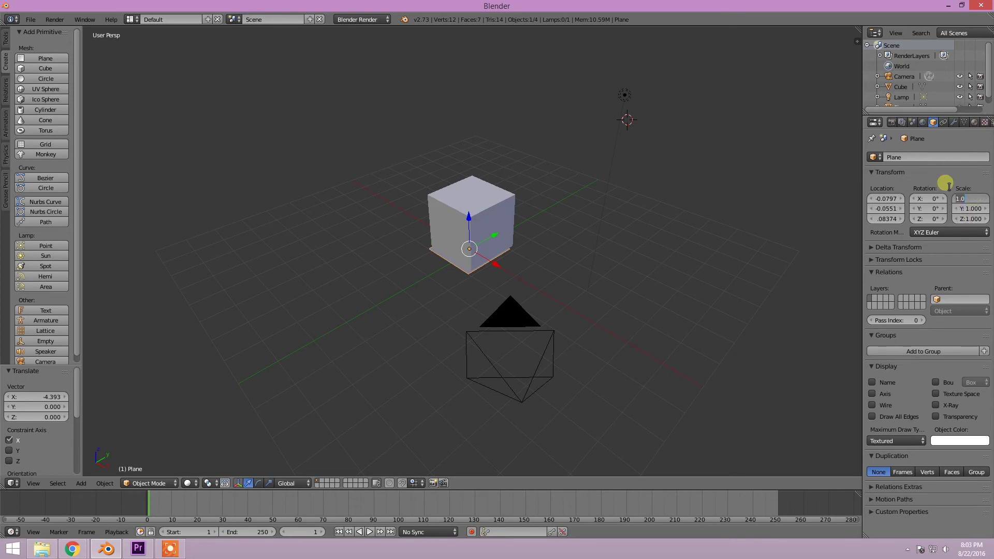
pyautogui.write('15')
pyautogui.press('Return')
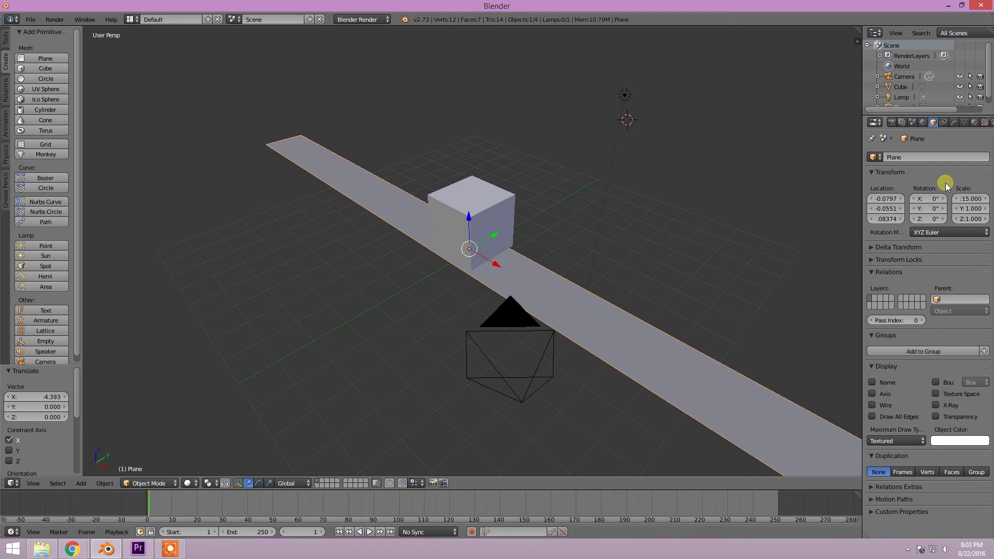
pyautogui.click(971, 208)
pyautogui.write('15')
pyautogui.press('Return')
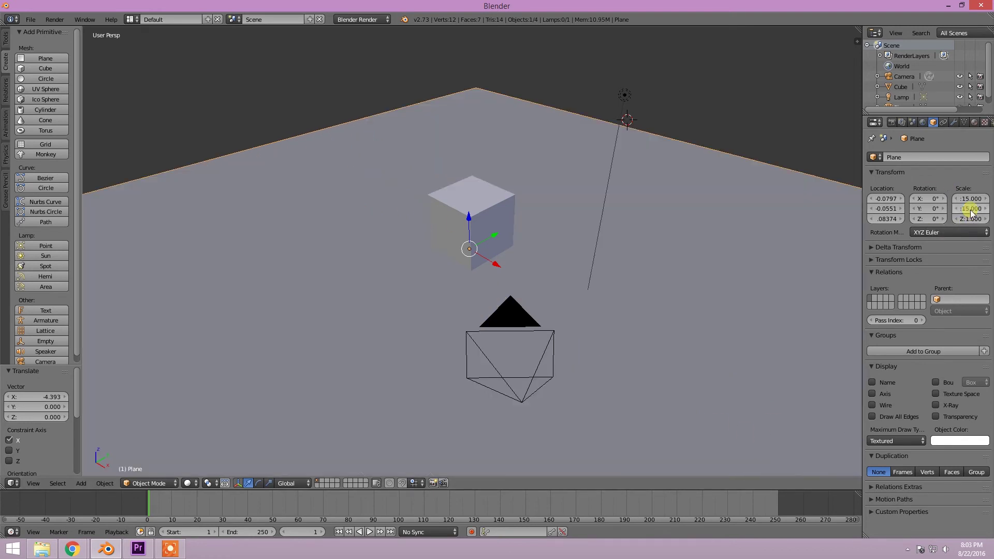
# Place the 3D cursor on the cube's top face and select the cube
pyautogui.moveTo(555, 288)
pyautogui.mouseDown(button='middle')
pyautogui.moveTo(592, 258)
pyautogui.moveTo(638, 241)
pyautogui.moveTo(632, 253)
pyautogui.moveTo(539, 284)
pyautogui.moveTo(554, 282)
pyautogui.mouseUp(button='middle')
pyautogui.moveTo(385, 255); pyautogui.dragTo(460, 248, button='middle')
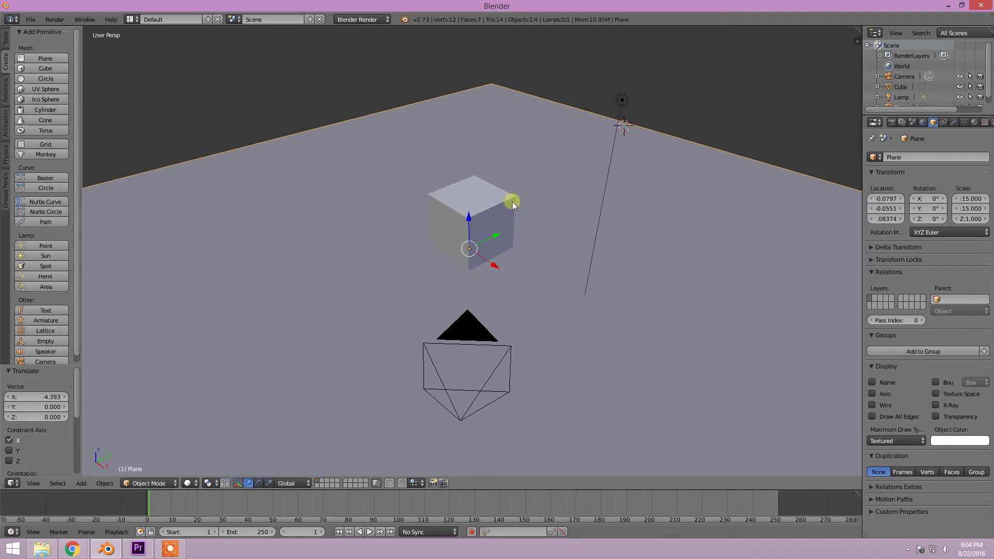
pyautogui.click(471, 203)
pyautogui.rightClick(510, 201)
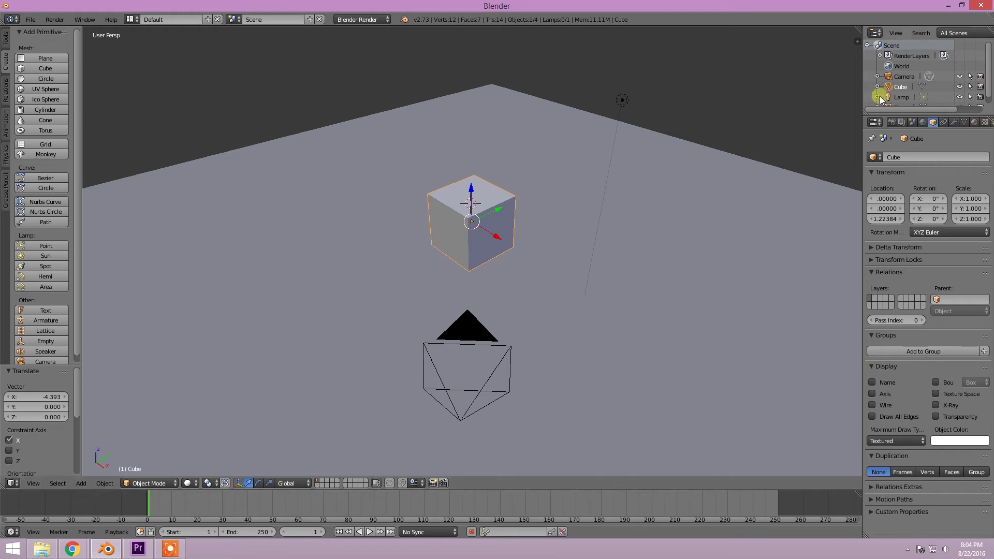
# Alternate the selection between the plane and the cube by name in the scene's object list, ending on the cube
pyautogui.scroll(-1, 912, 80)
pyautogui.click(902, 101)
pyautogui.click(900, 82)
pyautogui.click(902, 103)
pyautogui.scroll(1, 902, 86)
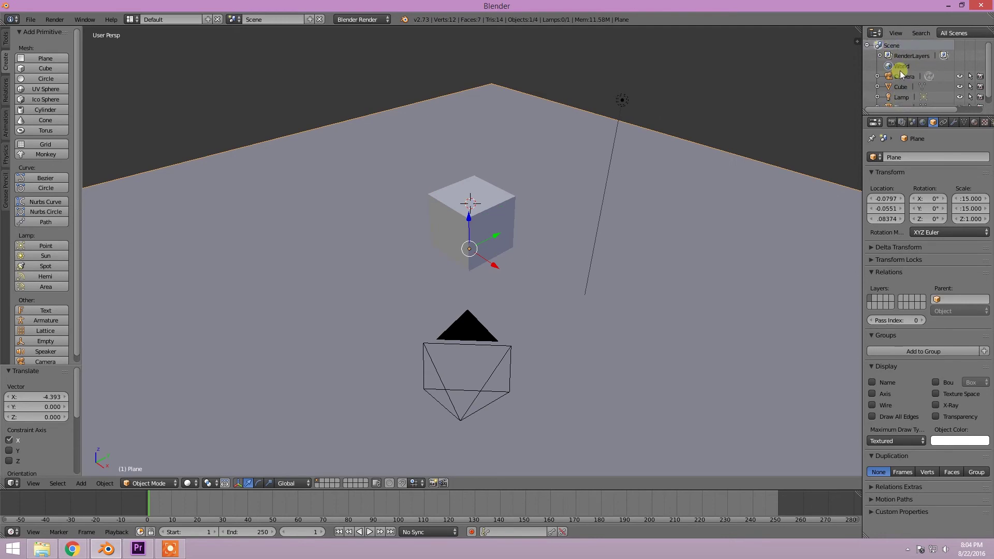
pyautogui.scroll(-1, 906, 83)
pyautogui.click(900, 79)
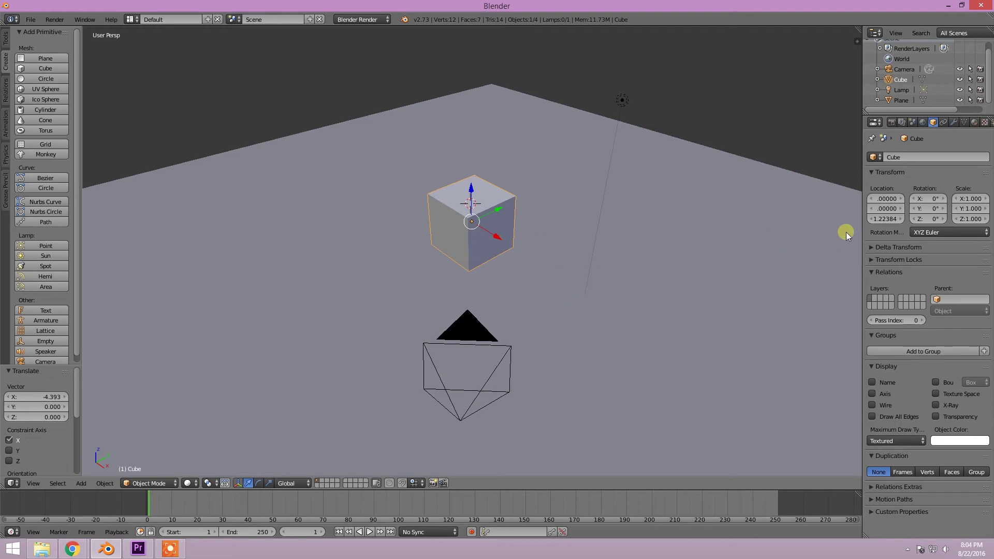
# Review the cube's material settings and set its diffuse colour to red
pyautogui.click(974, 123)
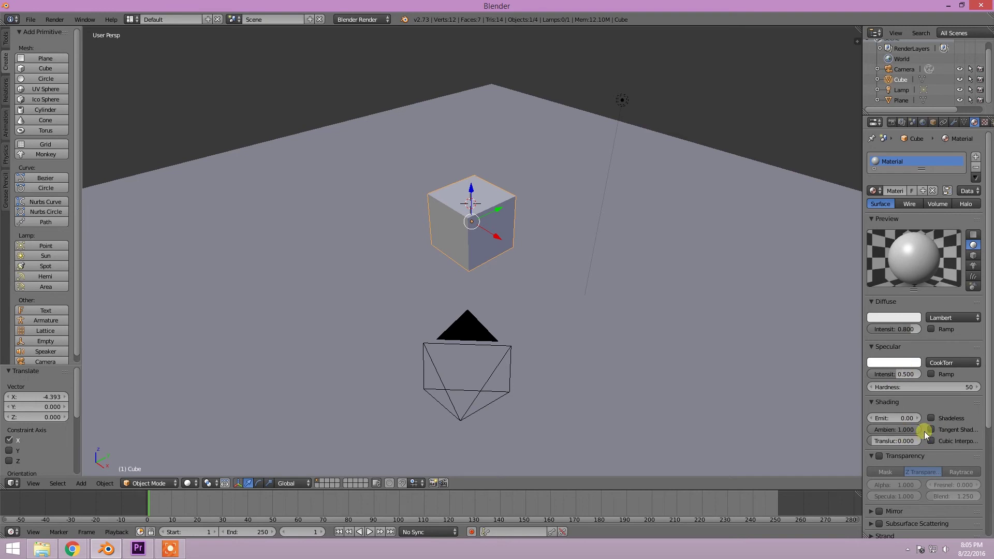
pyautogui.scroll(-2, 905, 428)
pyautogui.scroll(-2, 903, 494)
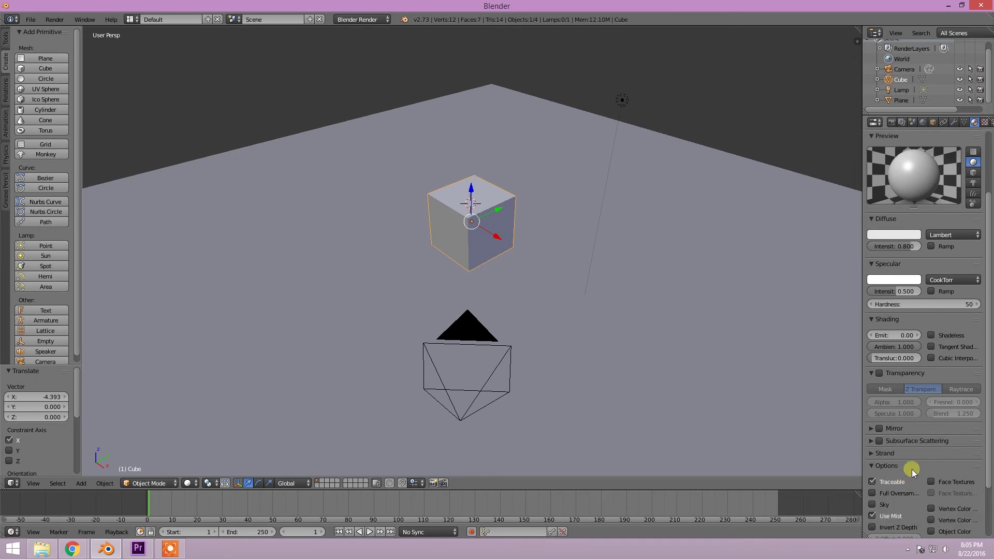
pyautogui.scroll(4, 914, 457)
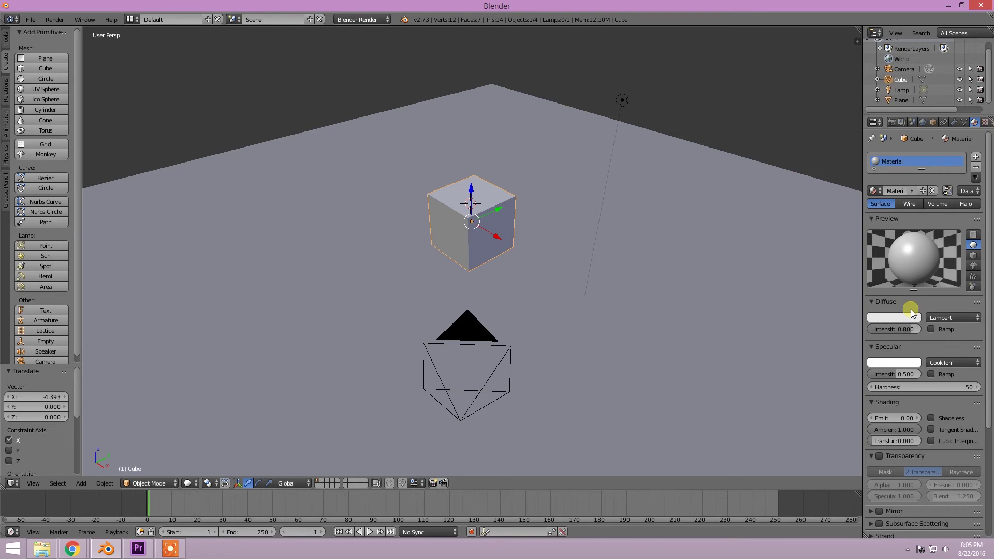
pyautogui.click(897, 318)
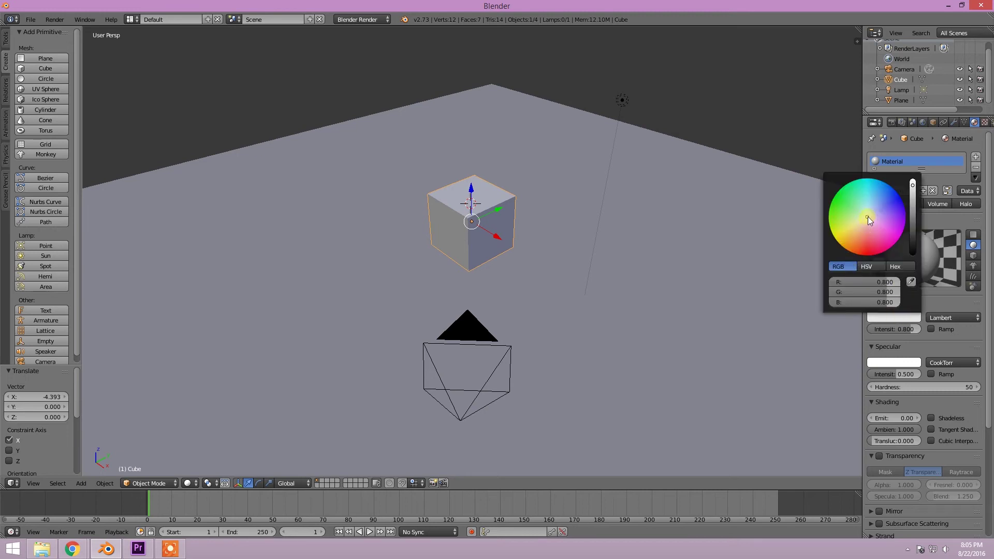
pyautogui.moveTo(867, 216); pyautogui.dragTo(863, 255)
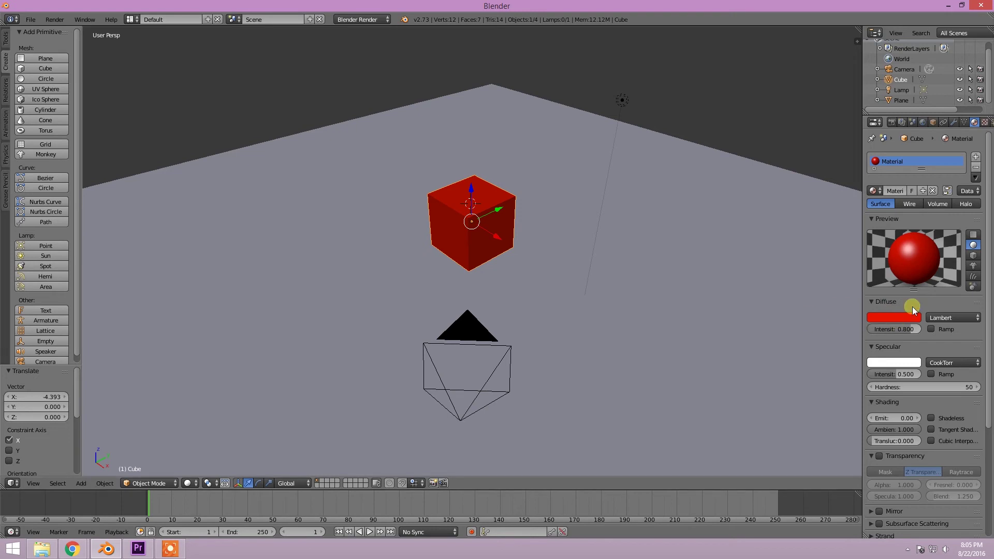
pyautogui.click(912, 306)
pyautogui.click(872, 303)
# Put the cube into Edit Mode and set the mesh selection mode to Face
pyautogui.moveTo(503, 219); pyautogui.dragTo(526, 222, button='middle')
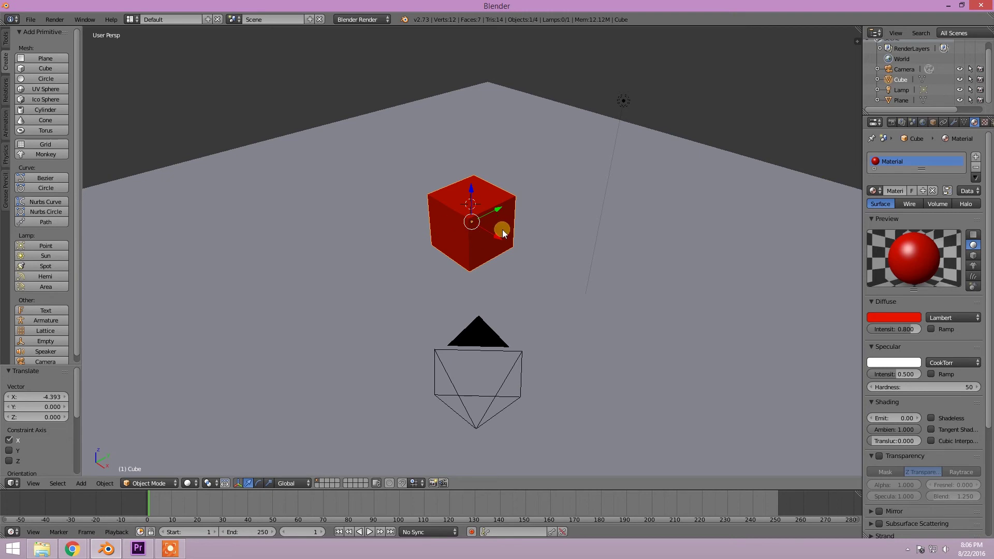
pyautogui.moveTo(638, 235); pyautogui.dragTo(575, 225, button='middle')
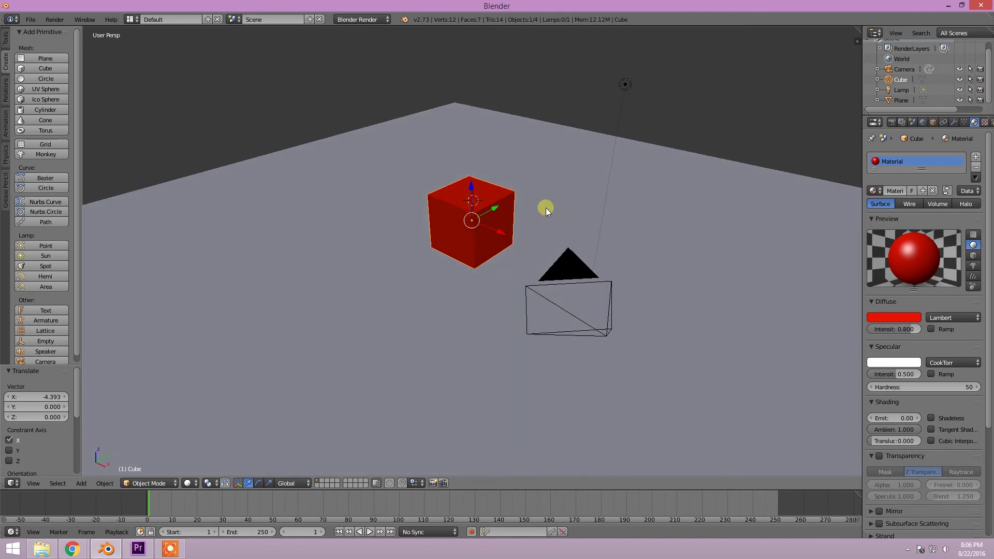
pyautogui.click(156, 485)
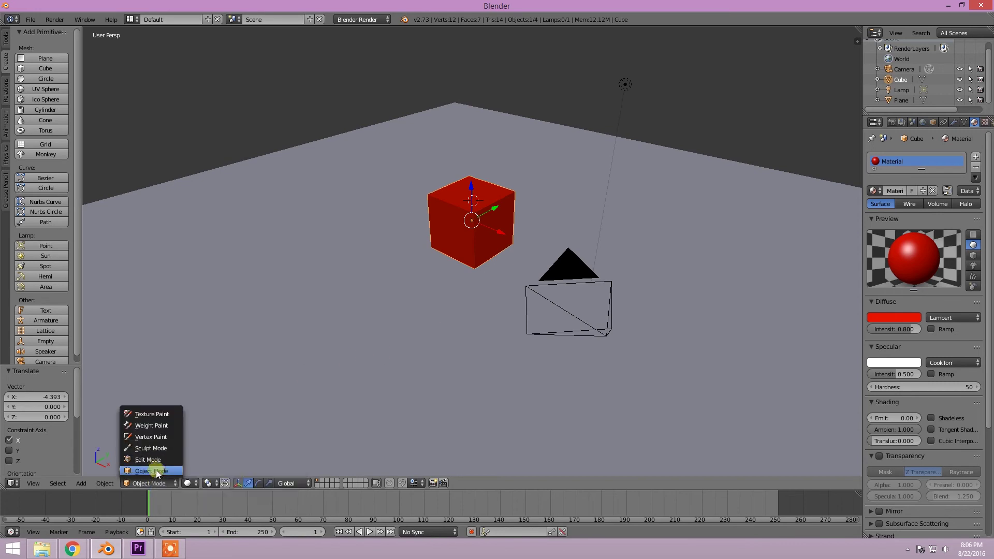
pyautogui.click(151, 471)
pyautogui.click(148, 483)
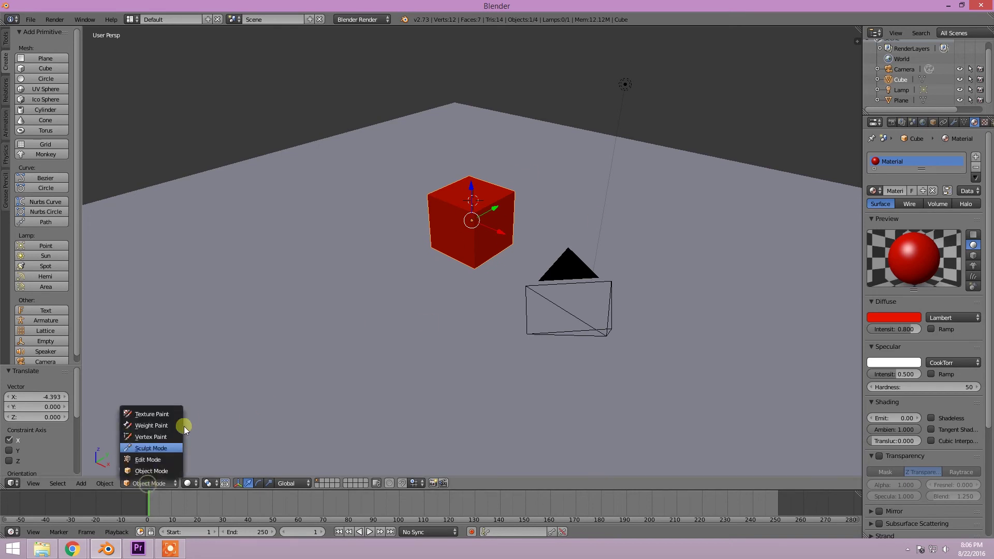
pyautogui.click(154, 458)
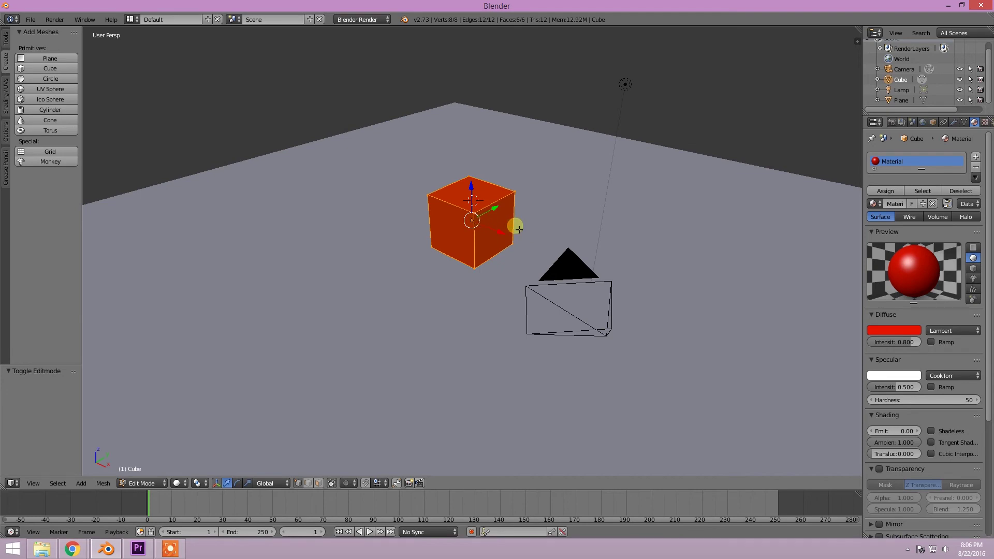
pyautogui.hotkey('ctrl', 'Tab')
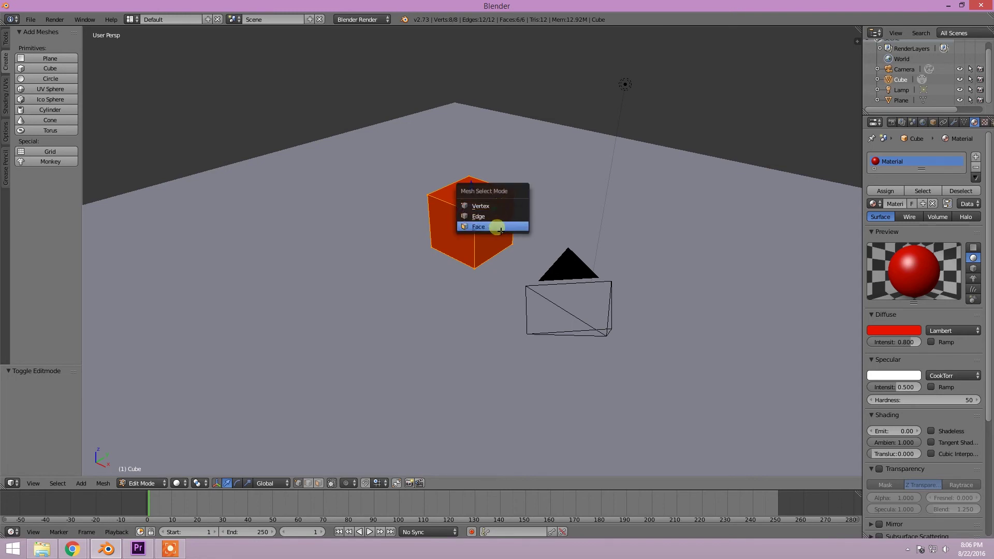
pyautogui.click(496, 227)
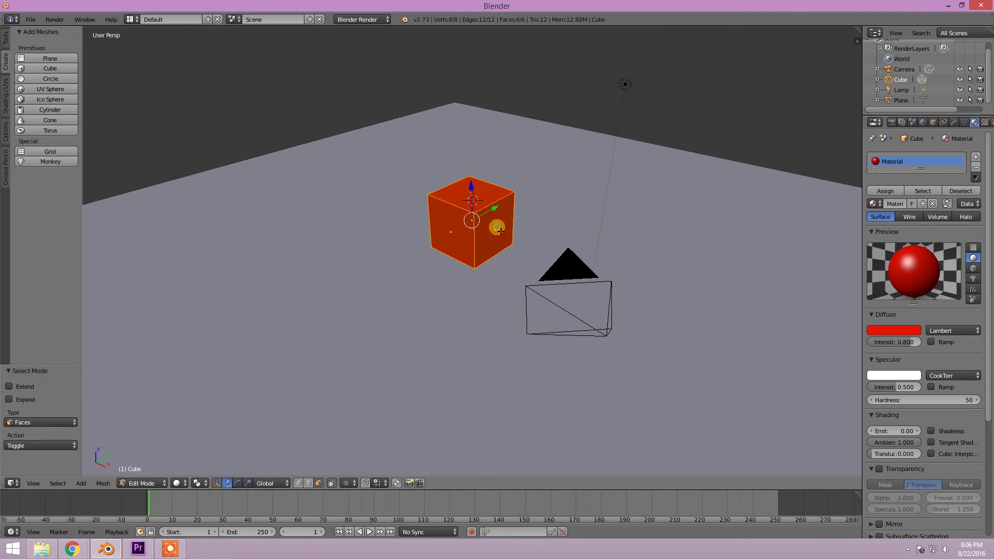
# Select the cube's front-left face, add a second material with a green diffuse colour and assign it to that face
pyautogui.rightClick(452, 220)
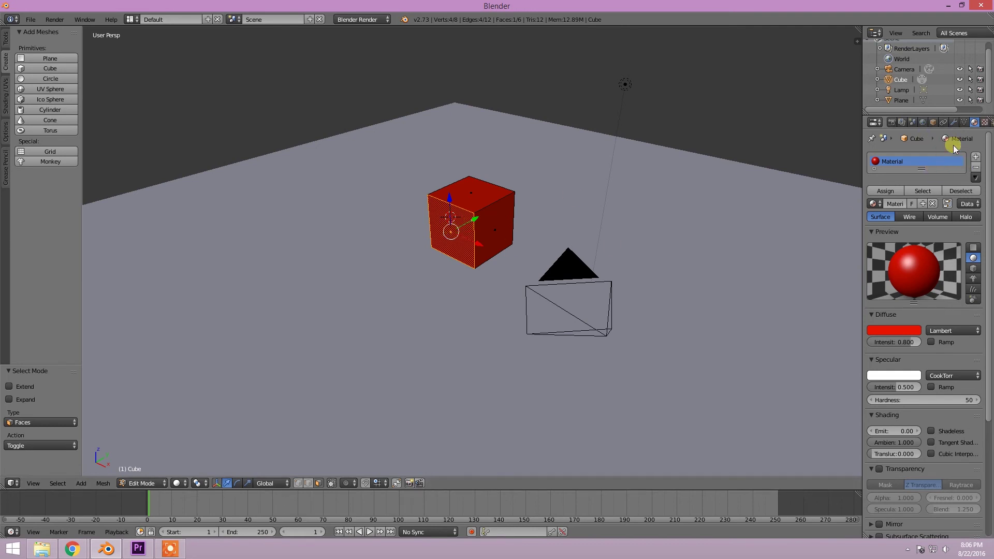
pyautogui.click(977, 158)
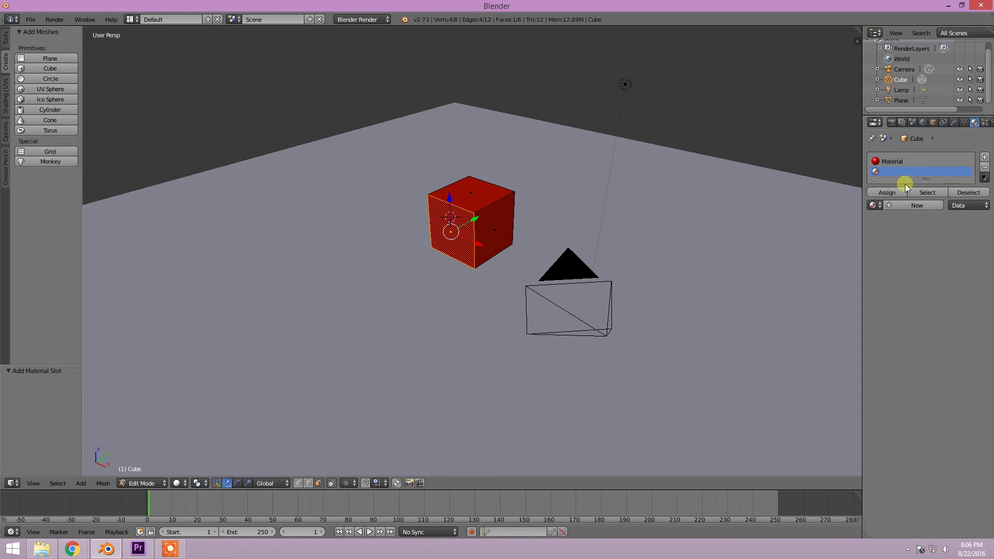
pyautogui.click(916, 206)
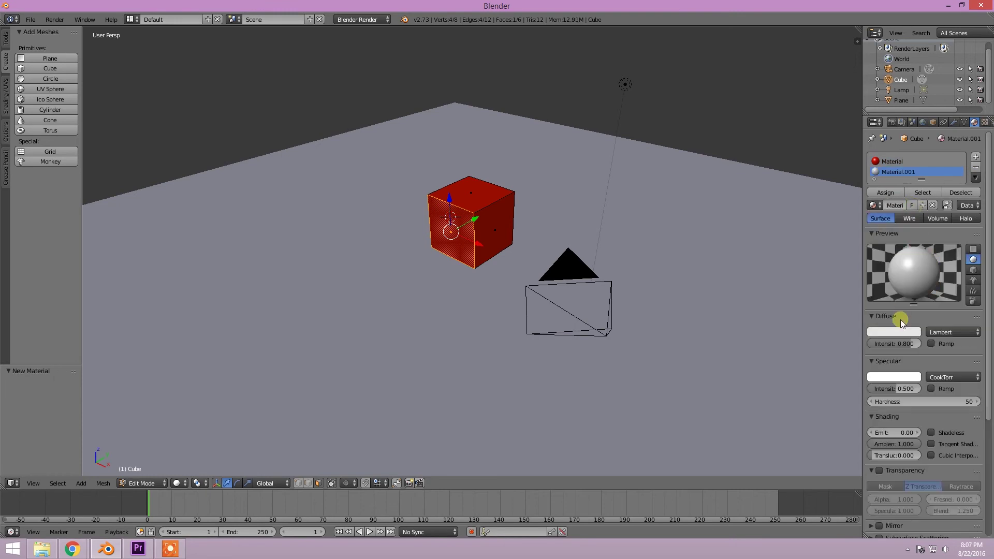
pyautogui.click(904, 334)
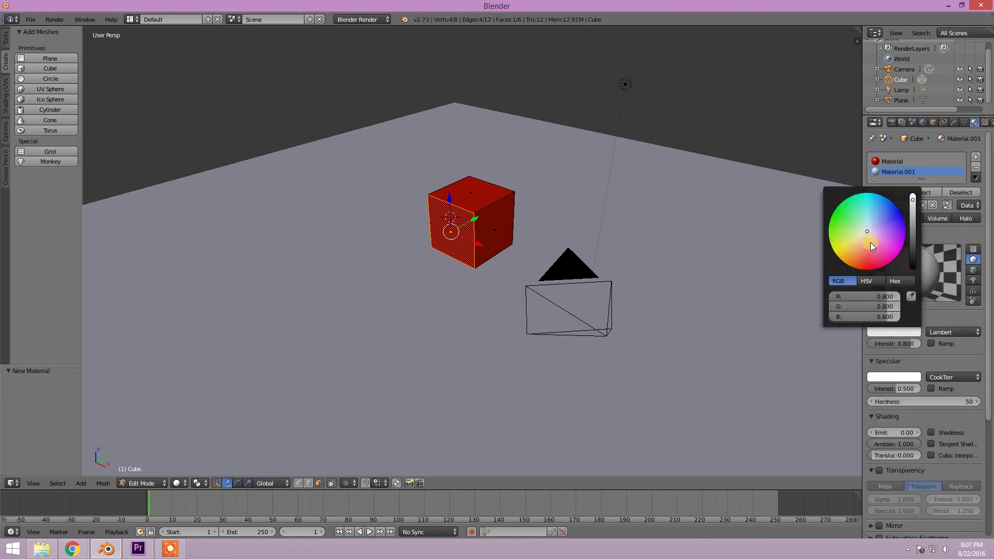
pyautogui.moveTo(868, 232); pyautogui.dragTo(846, 223)
pyautogui.click(948, 316)
pyautogui.click(947, 316)
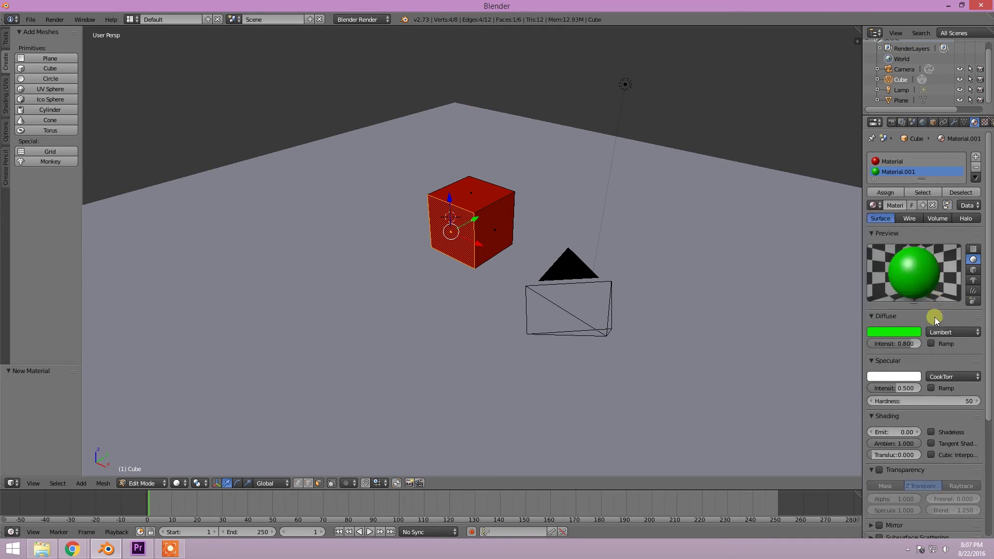
pyautogui.click(889, 196)
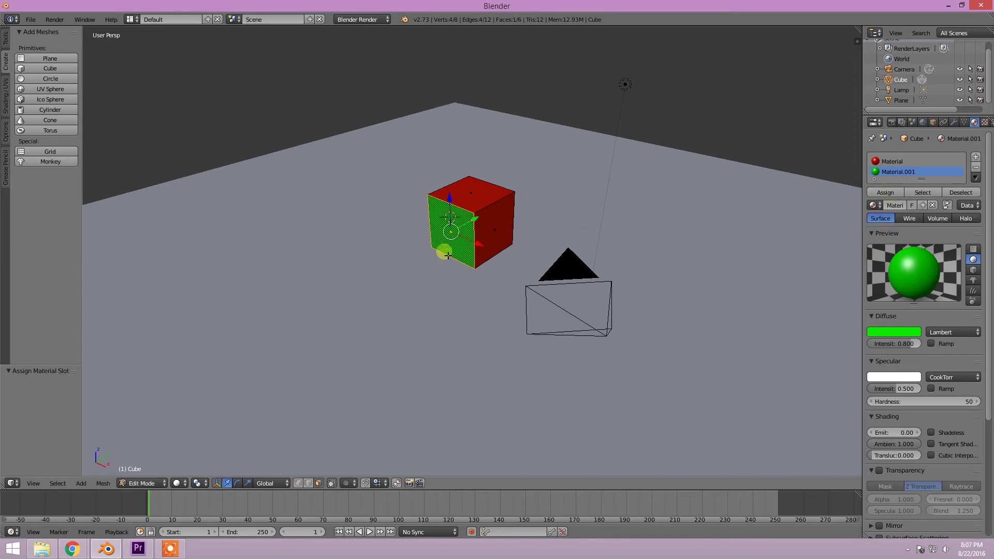
# Select the cube's front-right face, add a third material with a cyan diffuse colour and assign it to that face
pyautogui.rightClick(511, 209)
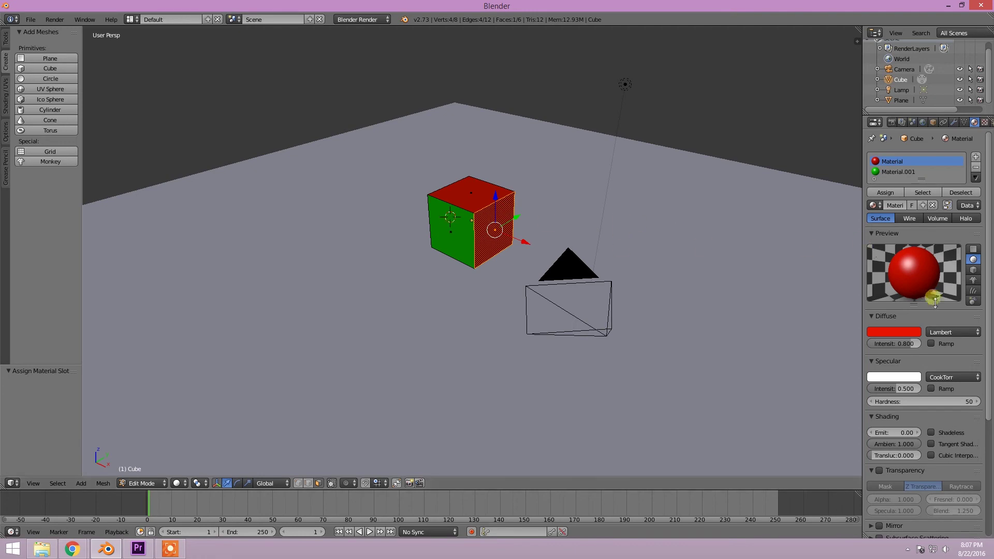
pyautogui.rightClick(509, 217)
pyautogui.rightClick(493, 186)
pyautogui.rightClick(498, 207)
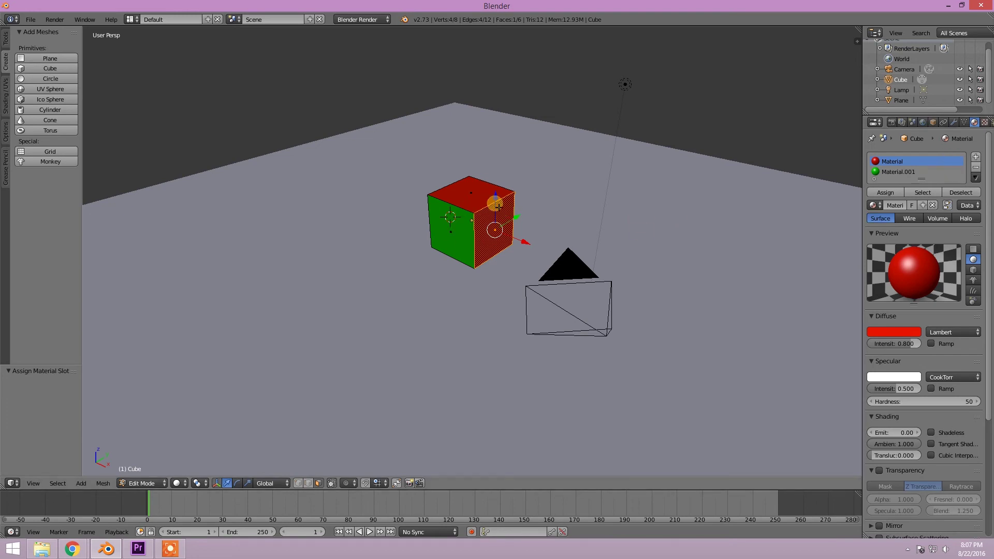
pyautogui.click(975, 156)
pyautogui.click(921, 214)
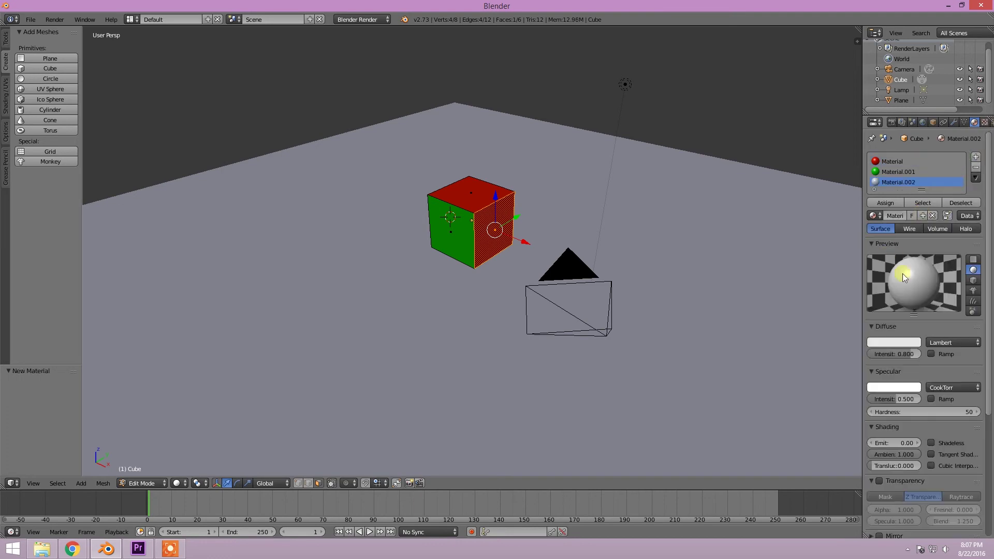
pyautogui.click(888, 343)
pyautogui.click(865, 203)
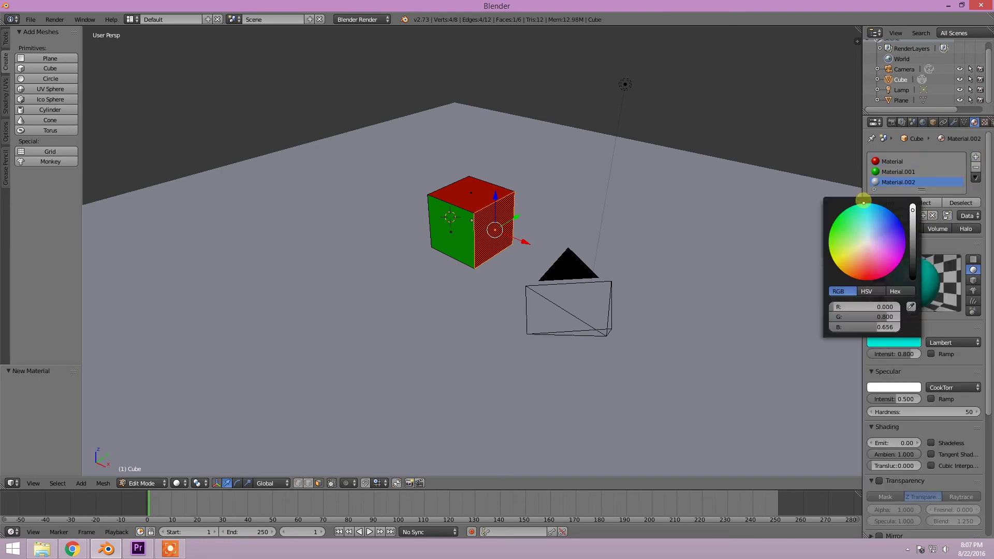
pyautogui.click(867, 203)
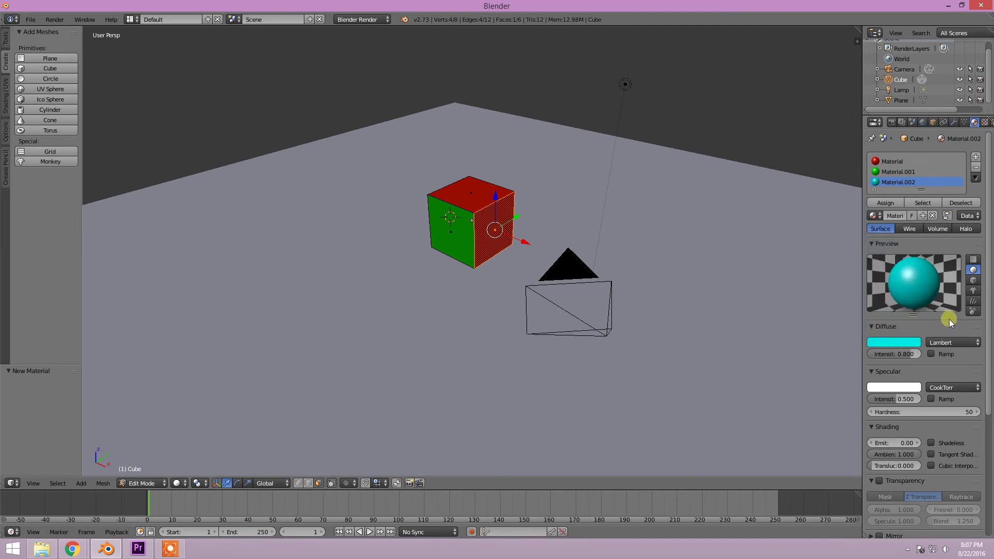
pyautogui.click(886, 202)
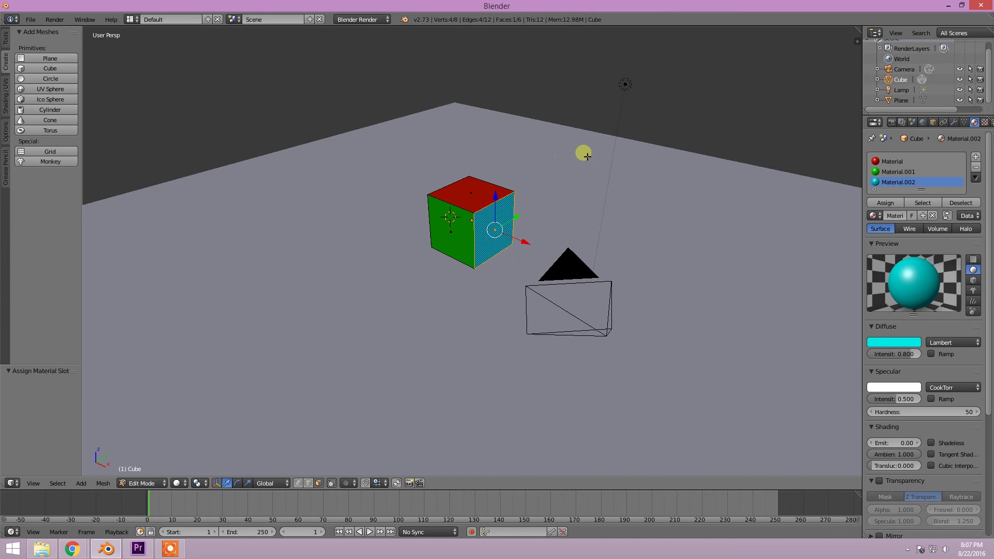
# Return the cube to Object Mode and place the 3D cursor beyond the plane's far edge
pyautogui.click(142, 483)
pyautogui.click(138, 473)
pyautogui.moveTo(574, 175); pyautogui.dragTo(540, 201, button='middle')
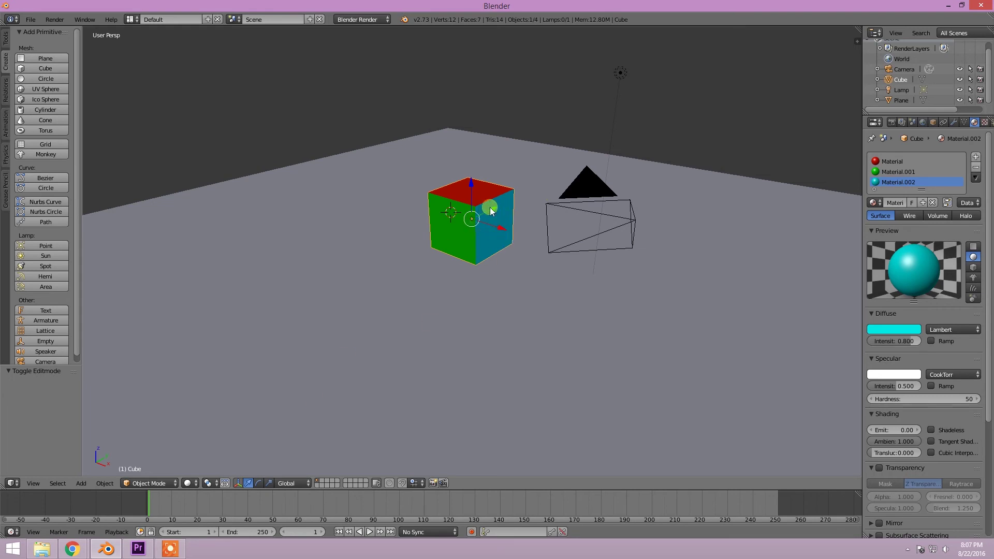
pyautogui.click(684, 139)
# Preview the scene's lighting from several angles in Rendered viewport shading, then return to Solid shading
pyautogui.click(190, 483)
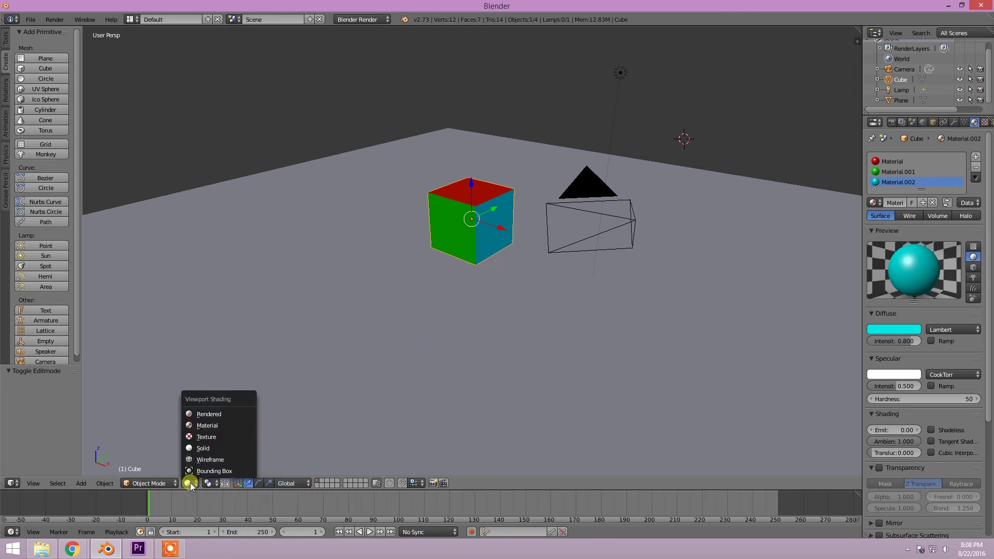
pyautogui.click(208, 414)
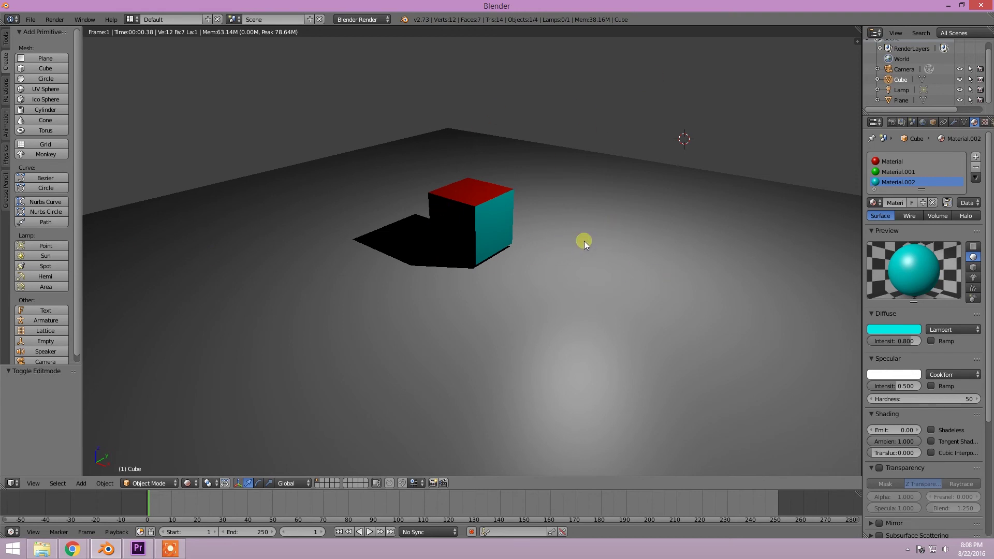
pyautogui.moveTo(563, 211); pyautogui.dragTo(510, 213, button='middle')
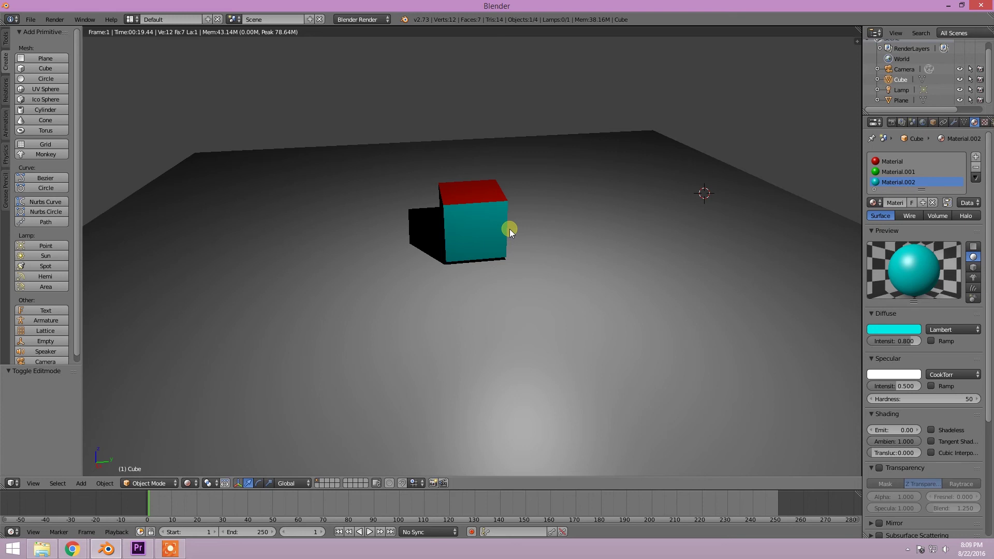
pyautogui.moveTo(475, 244); pyautogui.dragTo(524, 240, button='middle')
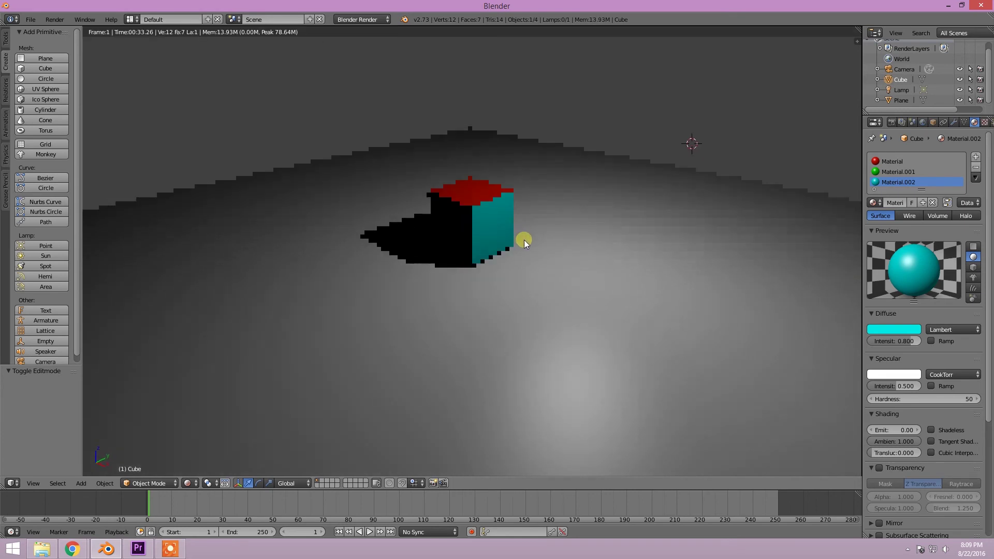
pyautogui.click(193, 481)
pyautogui.click(197, 451)
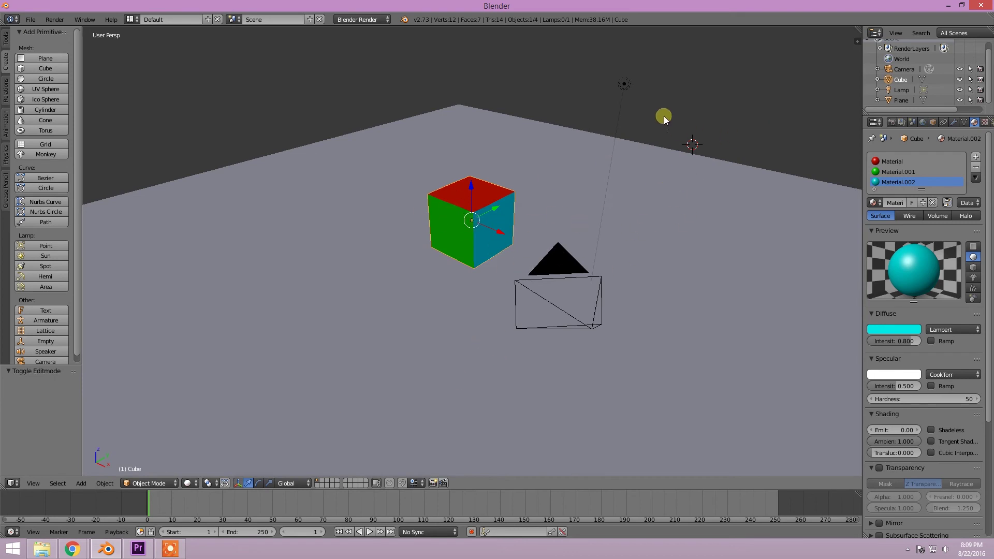
# Select the lamp and move it nearer the front of the cube, finishing with about -0.964 along Y and -0.280 along Z
pyautogui.click(901, 91)
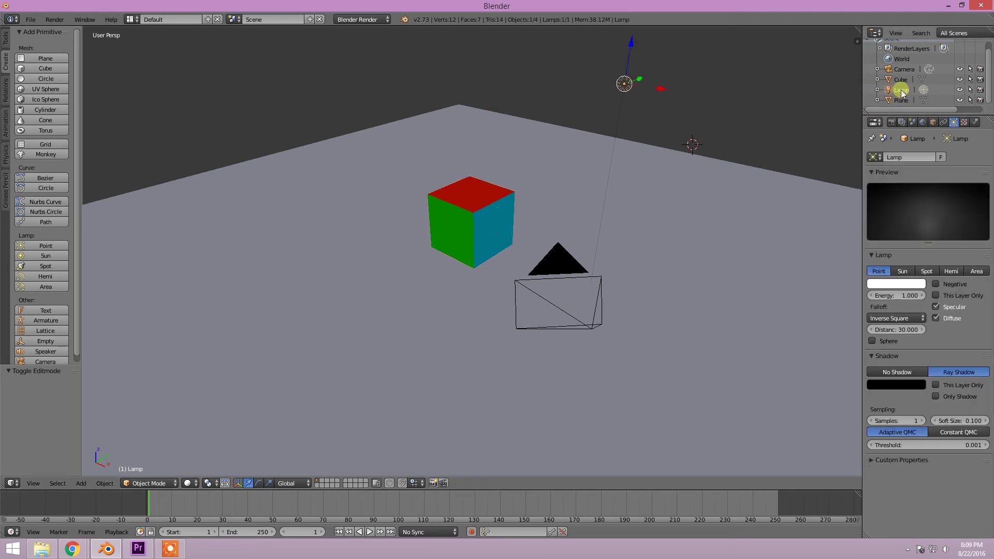
pyautogui.moveTo(696, 165); pyautogui.dragTo(578, 162, button='middle')
pyautogui.moveTo(588, 138); pyautogui.dragTo(447, 168)
pyautogui.moveTo(448, 168); pyautogui.dragTo(523, 174, button='middle')
pyautogui.moveTo(513, 173); pyautogui.dragTo(472, 186)
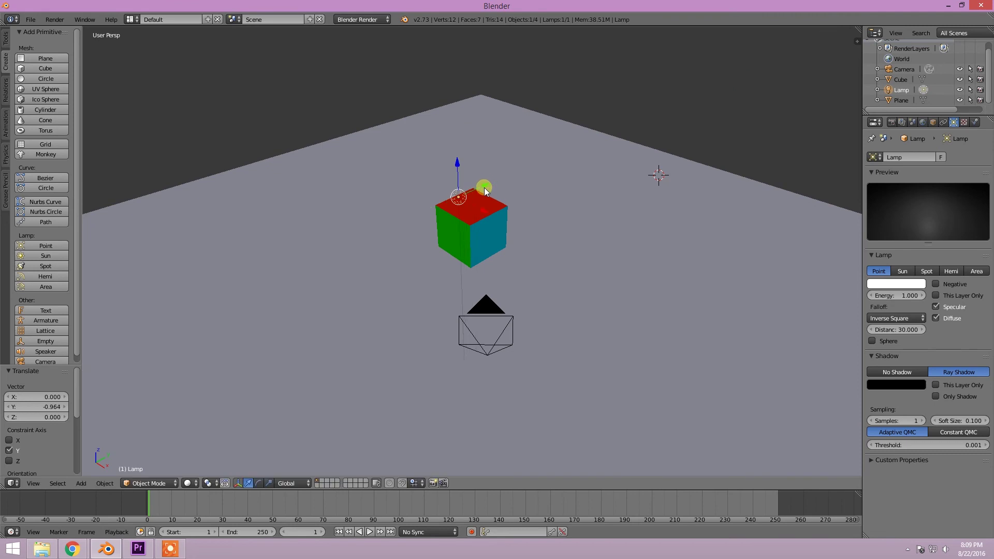
pyautogui.moveTo(514, 204); pyautogui.dragTo(497, 145, button='middle')
pyautogui.moveTo(497, 145); pyautogui.dragTo(498, 156)
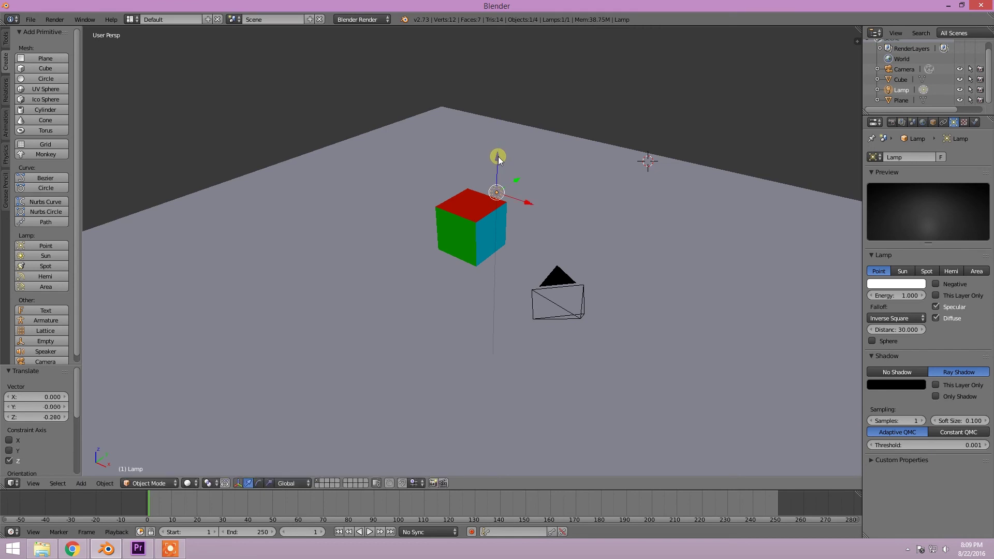
# Raise the lamp's energy to 1.410 and try the Sun lamp type before setting it back to Point
pyautogui.scroll(4, 511, 237)
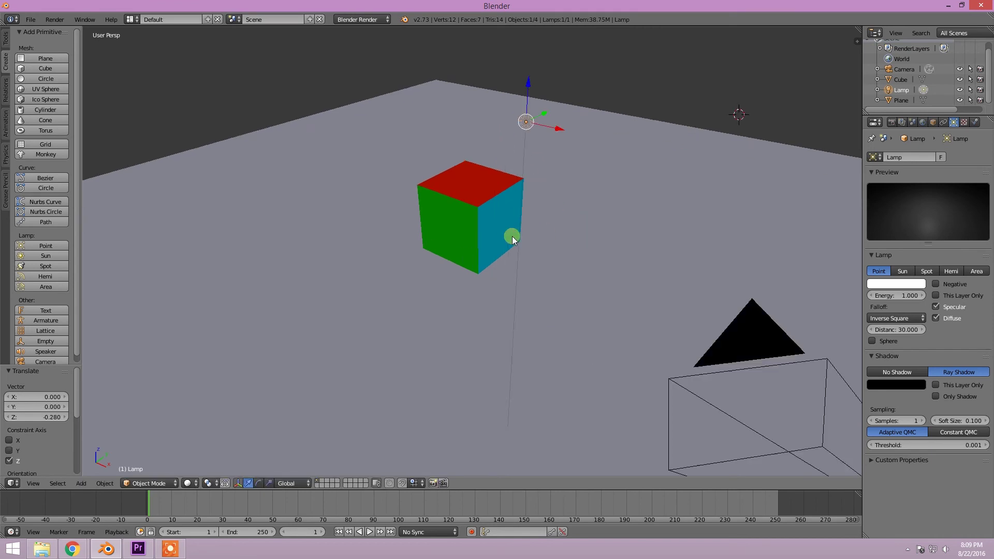
pyautogui.moveTo(567, 245); pyautogui.dragTo(553, 238, button='middle')
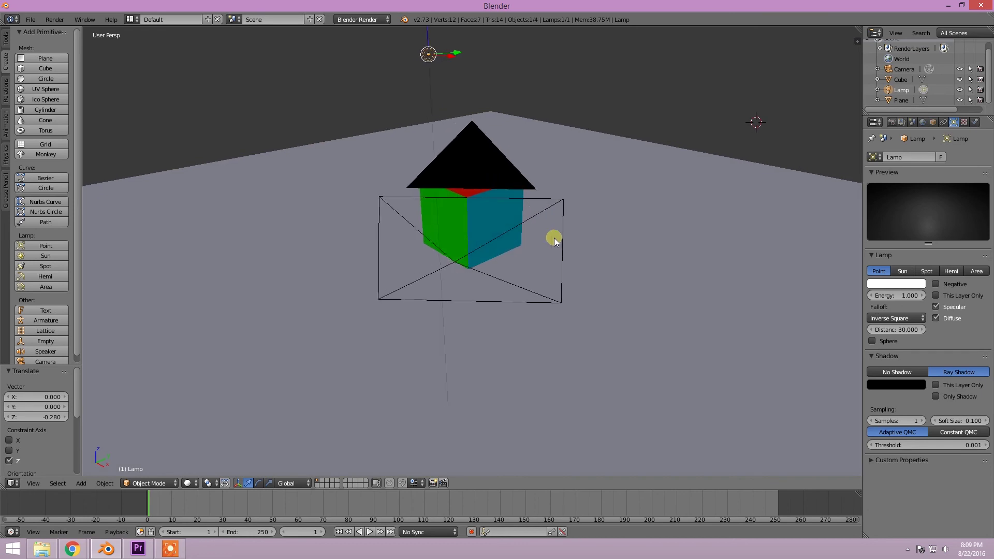
pyautogui.click(248, 484)
pyautogui.moveTo(645, 213); pyautogui.dragTo(660, 214, button='middle')
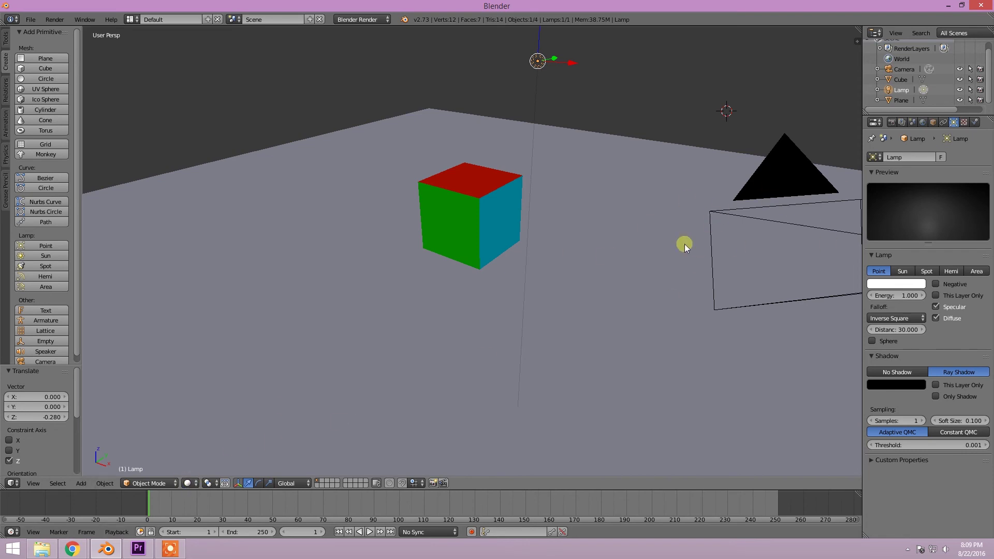
pyautogui.moveTo(614, 213)
pyautogui.mouseDown(button='middle')
pyautogui.moveTo(587, 209)
pyautogui.moveTo(614, 213)
pyautogui.mouseUp(button='middle')
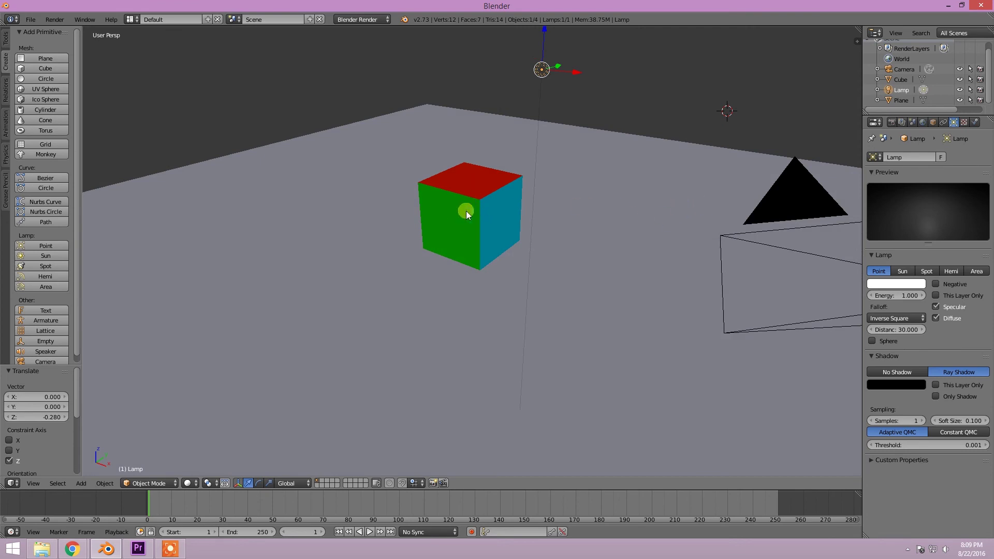
pyautogui.moveTo(898, 296); pyautogui.dragTo(933, 295)
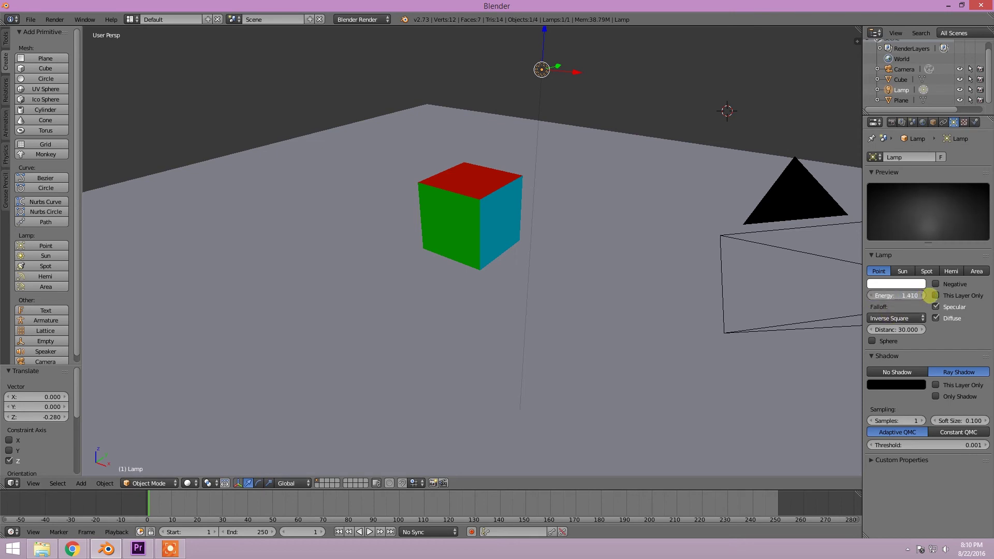
pyautogui.click(904, 271)
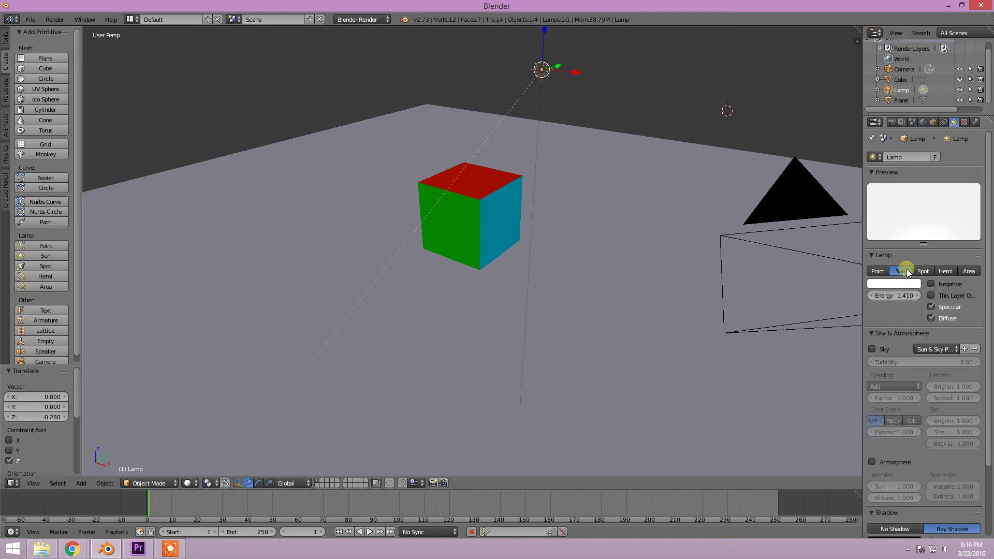
pyautogui.click(878, 271)
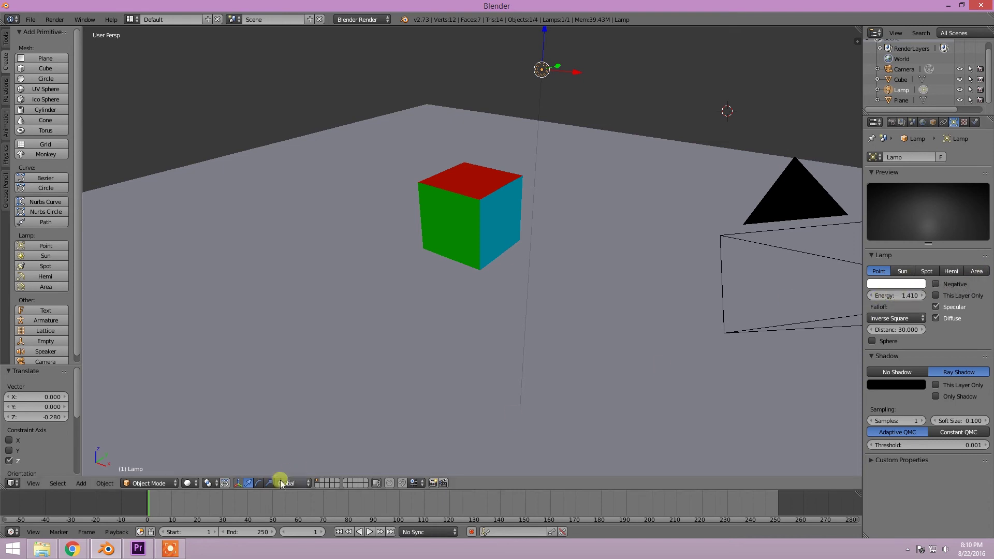
# Check the repositioned, brighter lamp in Rendered viewport shading and return to Solid shading
pyautogui.click(189, 483)
pyautogui.click(209, 414)
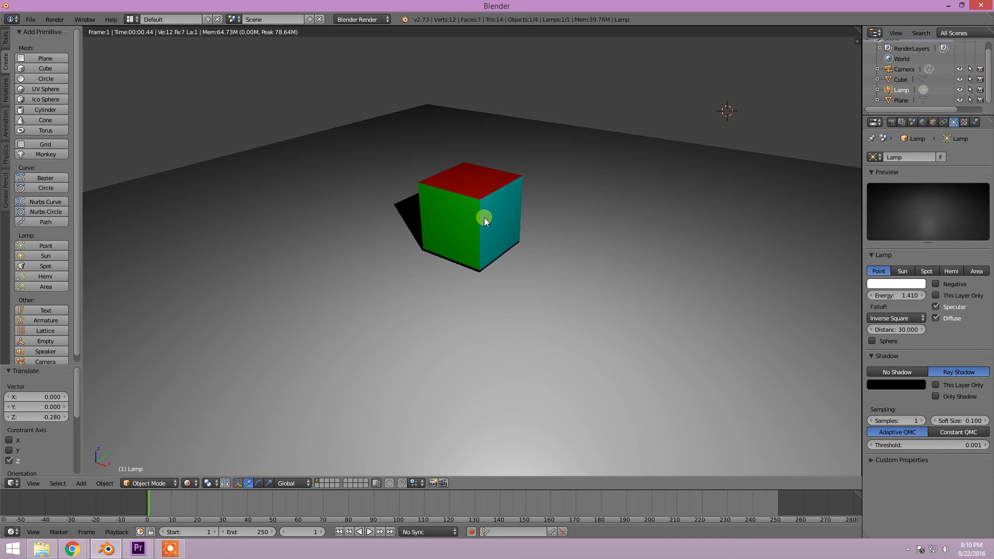
pyautogui.click(189, 483)
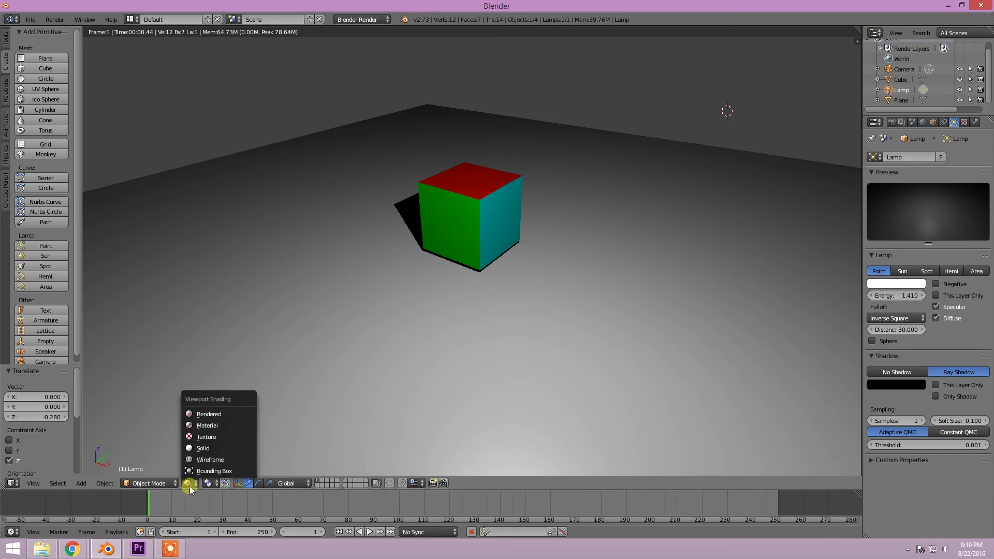
pyautogui.click(207, 446)
# Lower the cube about 0.144 along Z onto the plane and check its contact with the floor in Rendered shading before restoring Solid
pyautogui.click(901, 80)
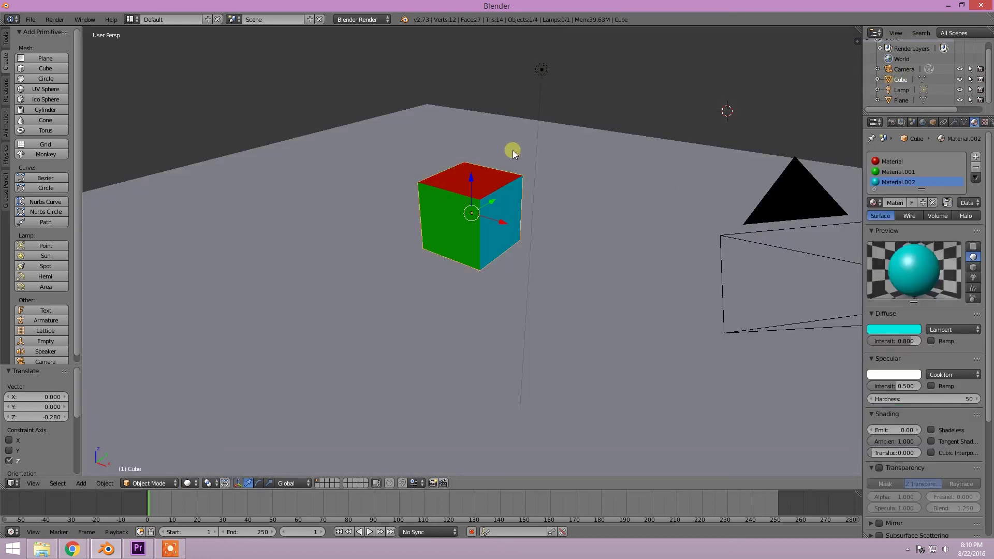
pyautogui.moveTo(470, 177); pyautogui.dragTo(471, 181)
pyautogui.click(188, 483)
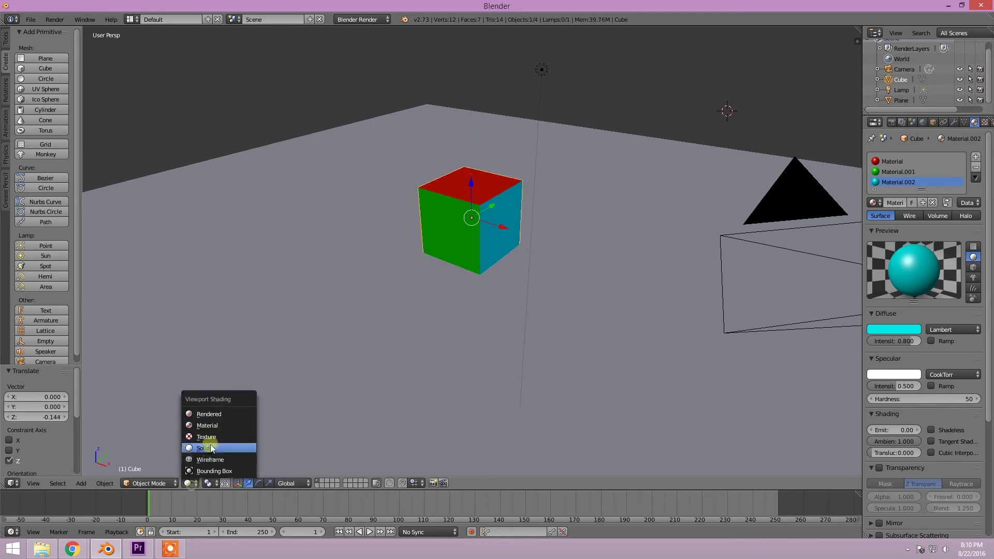
pyautogui.click(206, 414)
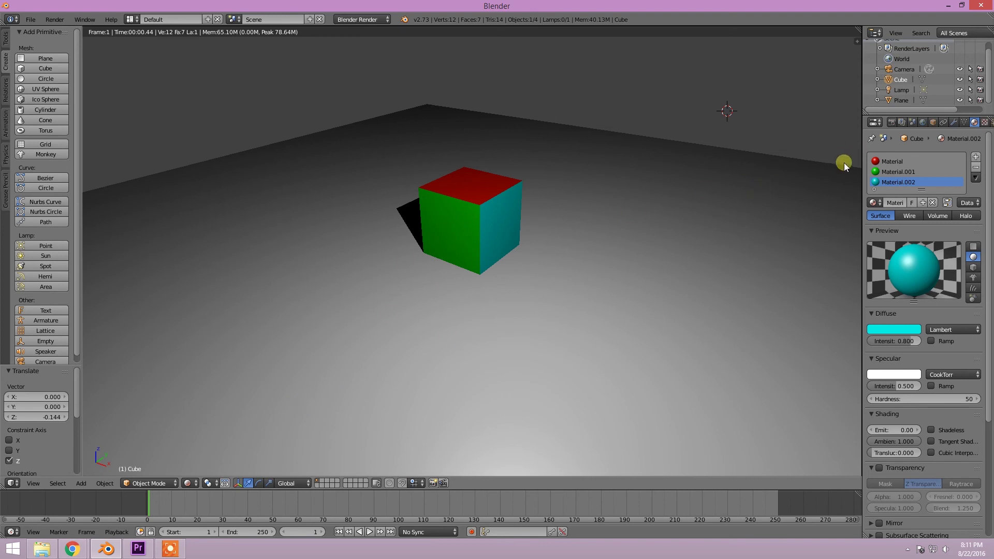
pyautogui.click(187, 483)
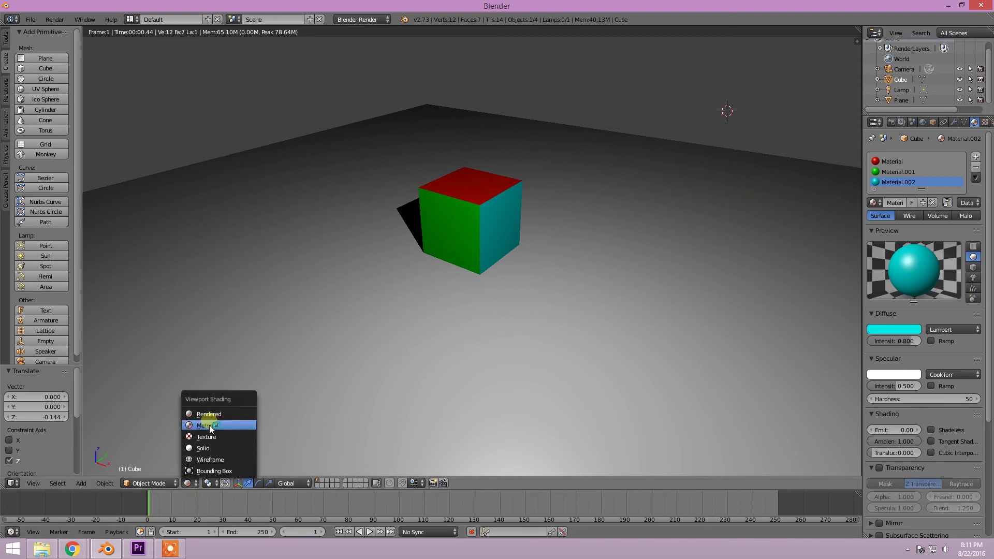
pyautogui.click(205, 448)
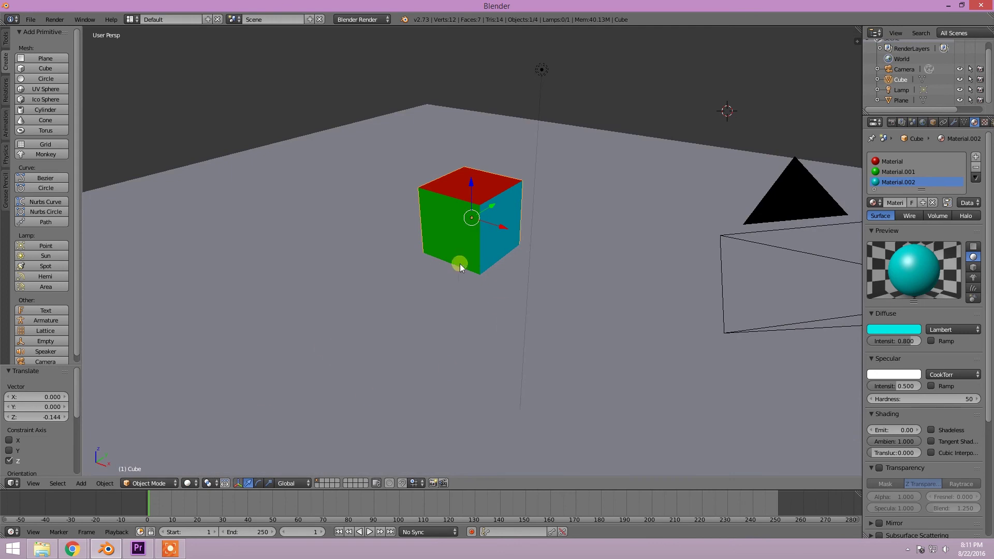
# Examine the cube's position relative to the plane in Wireframe shading, then return the viewport to Solid shading
pyautogui.moveTo(500, 306); pyautogui.dragTo(530, 249, button='middle')
pyautogui.scroll(-1, 530, 250)
pyautogui.scroll(3, 485, 288)
pyautogui.click(187, 483)
pyautogui.click(210, 460)
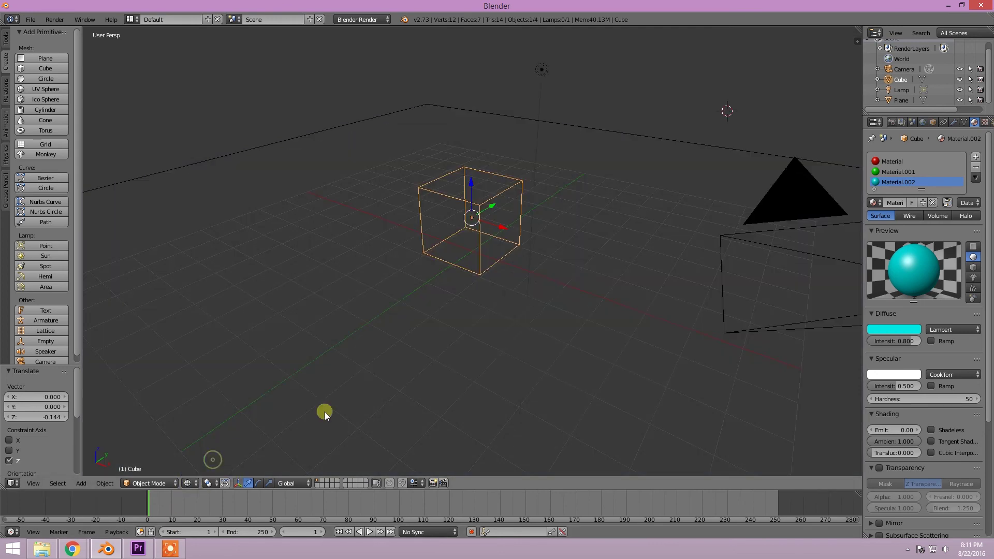
pyautogui.moveTo(578, 244); pyautogui.dragTo(567, 216, button='middle')
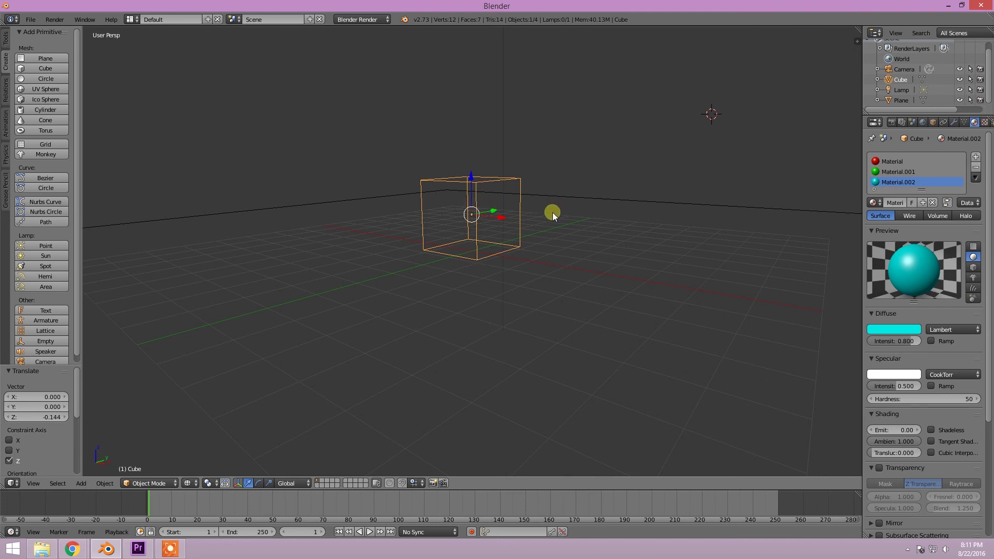
pyautogui.moveTo(548, 220); pyautogui.dragTo(543, 217, button='middle')
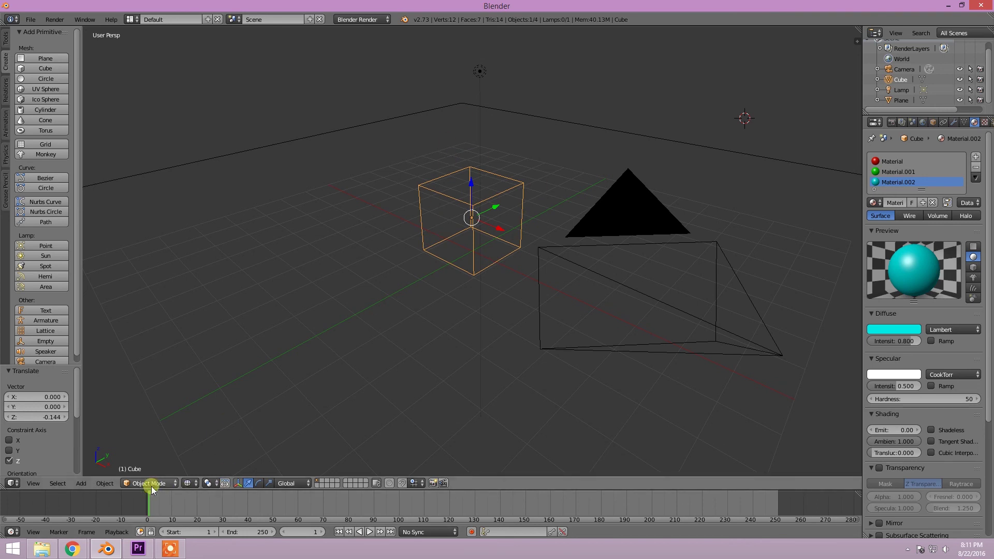
pyautogui.click(191, 483)
pyautogui.click(203, 447)
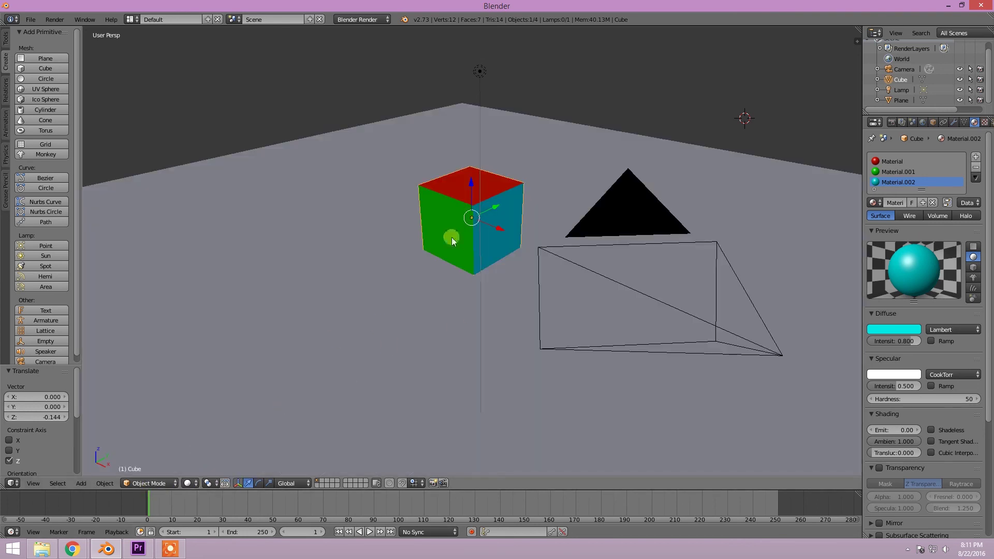
# Give the floor plane a new material with a pale yellow diffuse colour
pyautogui.scroll(-6, 552, 235)
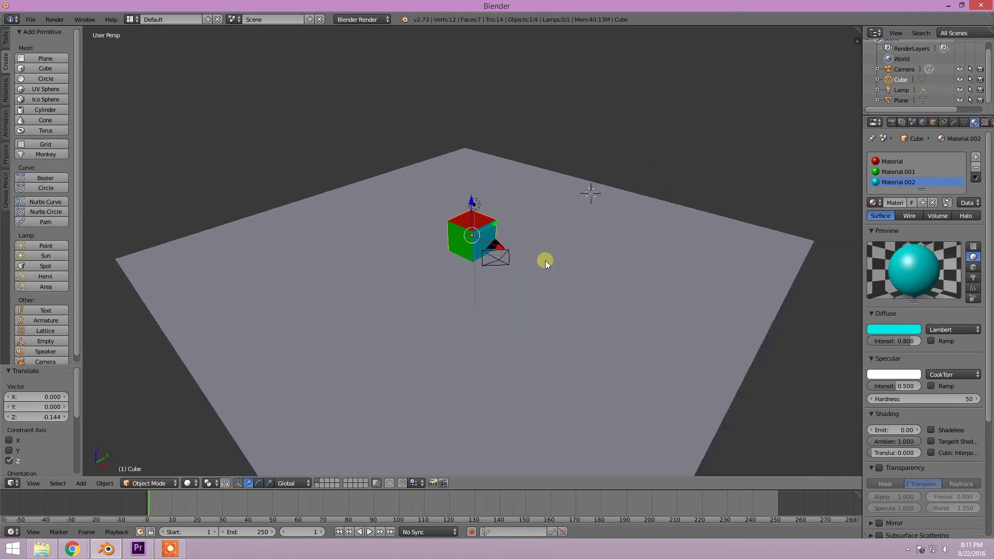
pyautogui.click(902, 99)
pyautogui.click(917, 191)
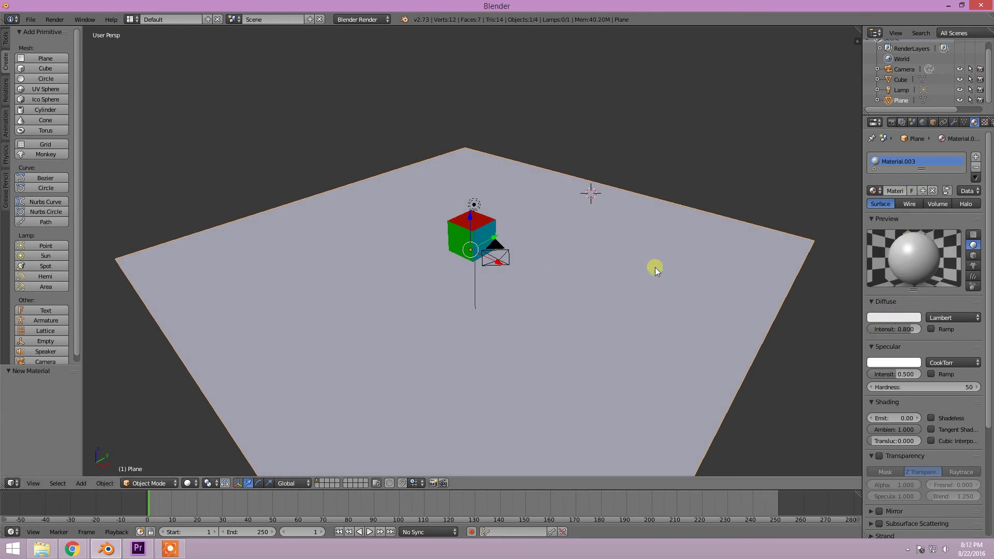
pyautogui.click(881, 317)
pyautogui.moveTo(856, 227); pyautogui.dragTo(858, 223)
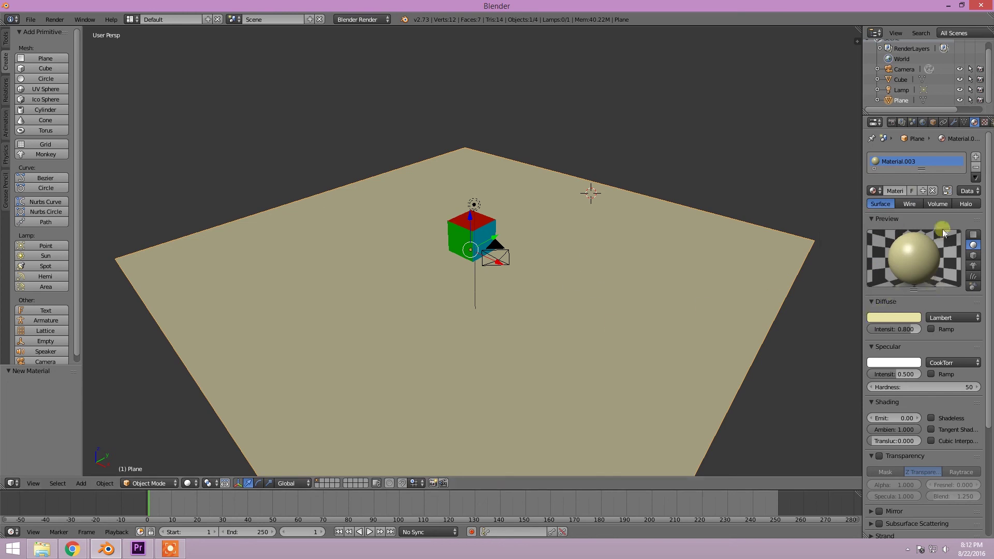
pyautogui.click(725, 197)
# Check the pale yellow floor in Rendered viewport shading and return to Solid shading
pyautogui.scroll(2, 557, 240)
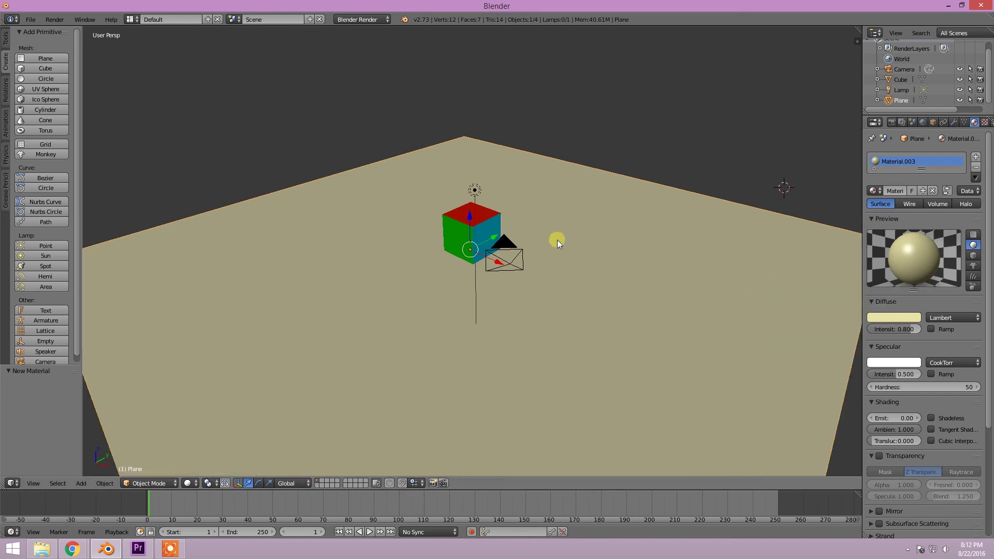
pyautogui.click(182, 483)
pyautogui.click(205, 422)
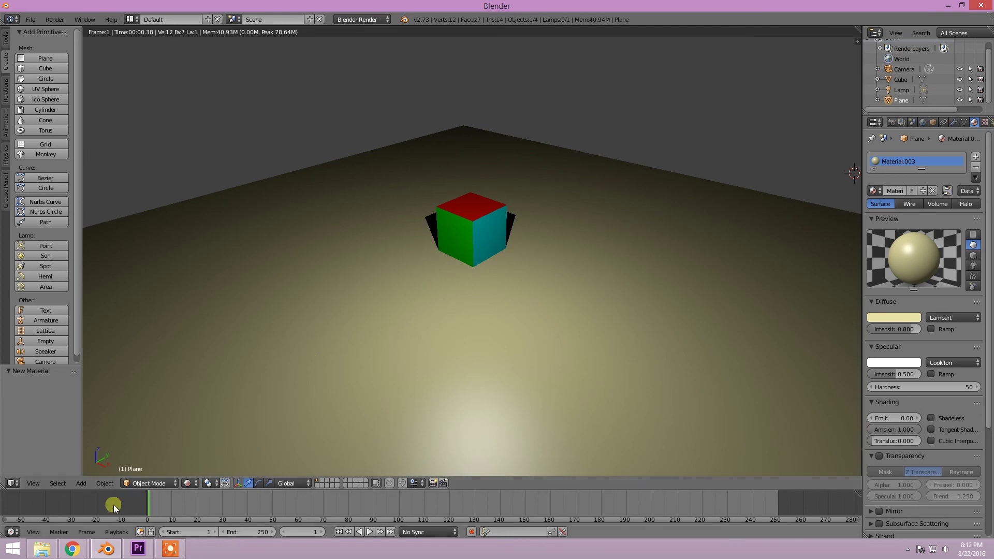
pyautogui.click(188, 483)
pyautogui.click(204, 448)
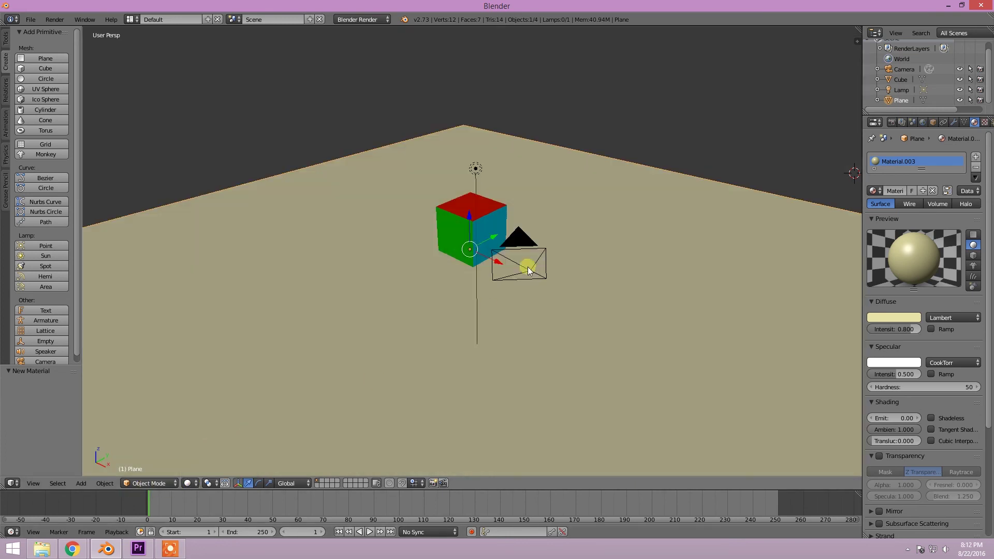
pyautogui.scroll(-3, 517, 285)
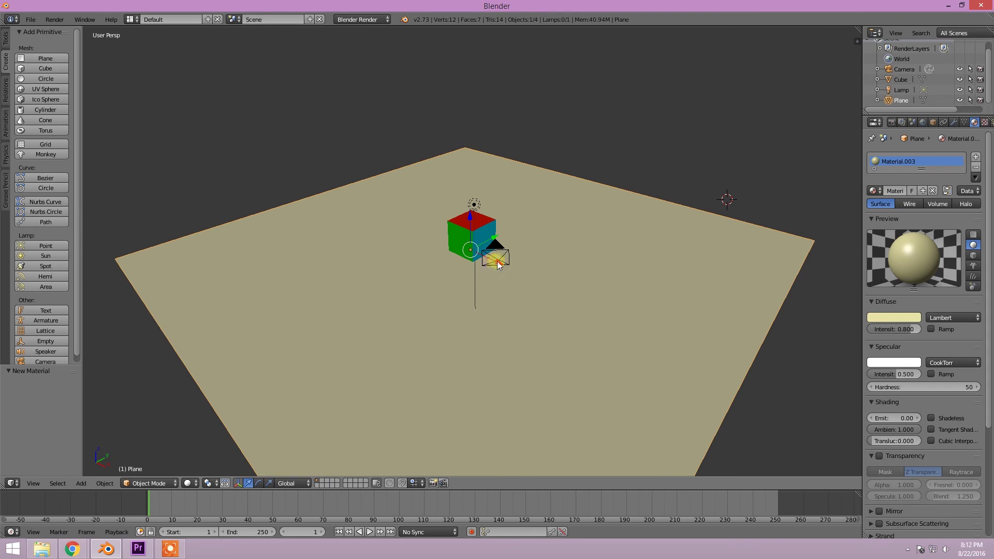
pyautogui.press('g')
pyautogui.press('x')
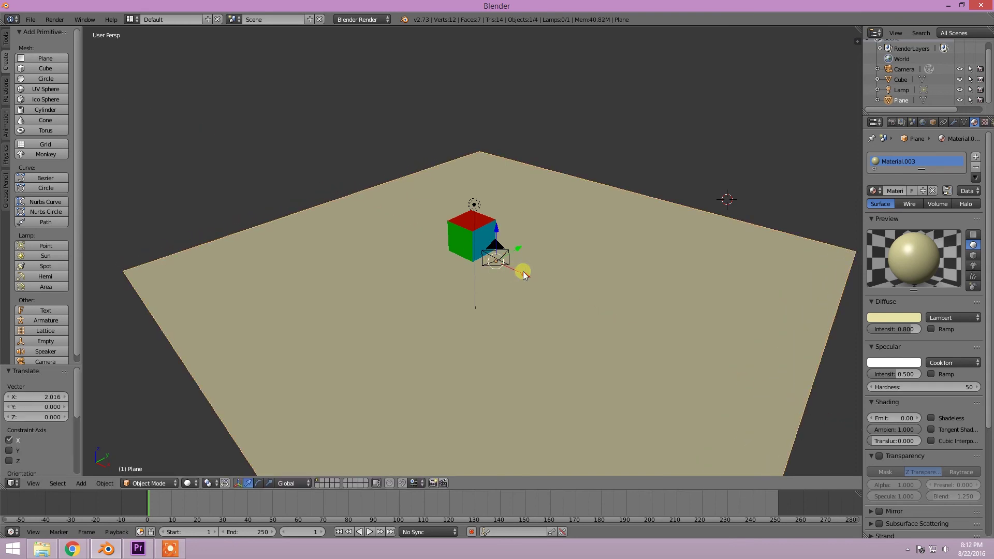
pyautogui.rightClick(523, 272)
# Select the cube and move it about 13.380 along X, close to the plane's edge
pyautogui.click(902, 79)
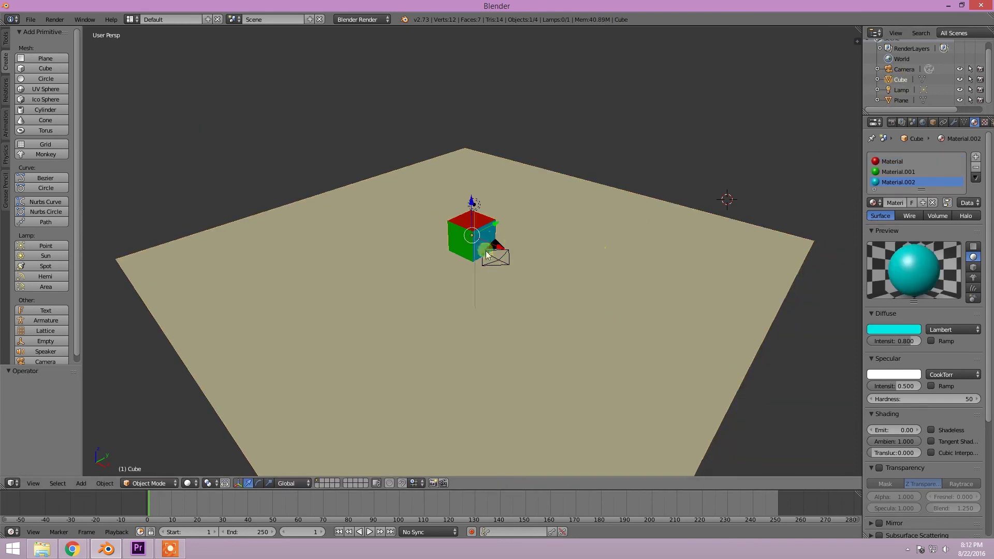
pyautogui.press('g')
pyautogui.press('x')
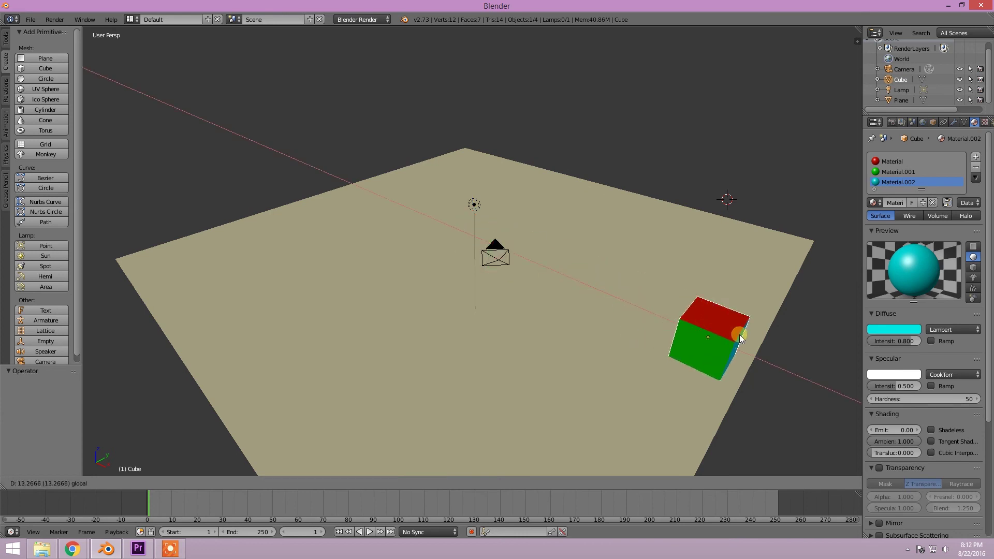
pyautogui.click(741, 336)
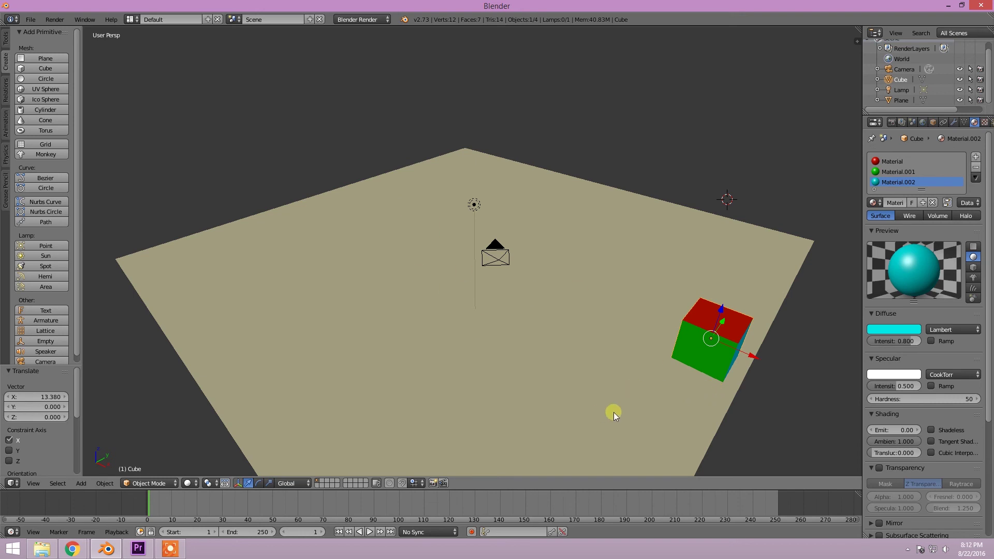
# Enable automatic keyframe recording and nudge the cube about 0.008 along X at frame 1 to key its starting position
pyautogui.click(471, 533)
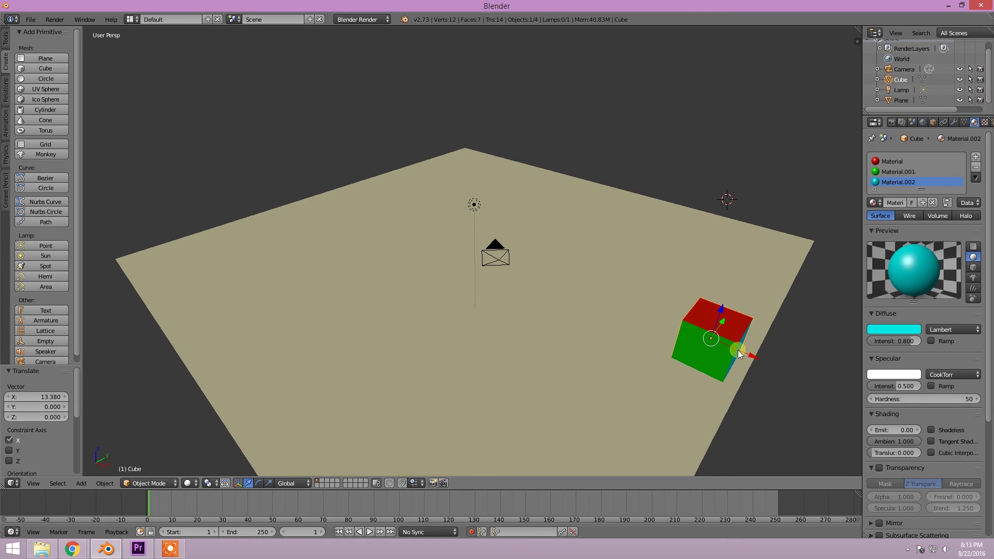
pyautogui.click(154, 499)
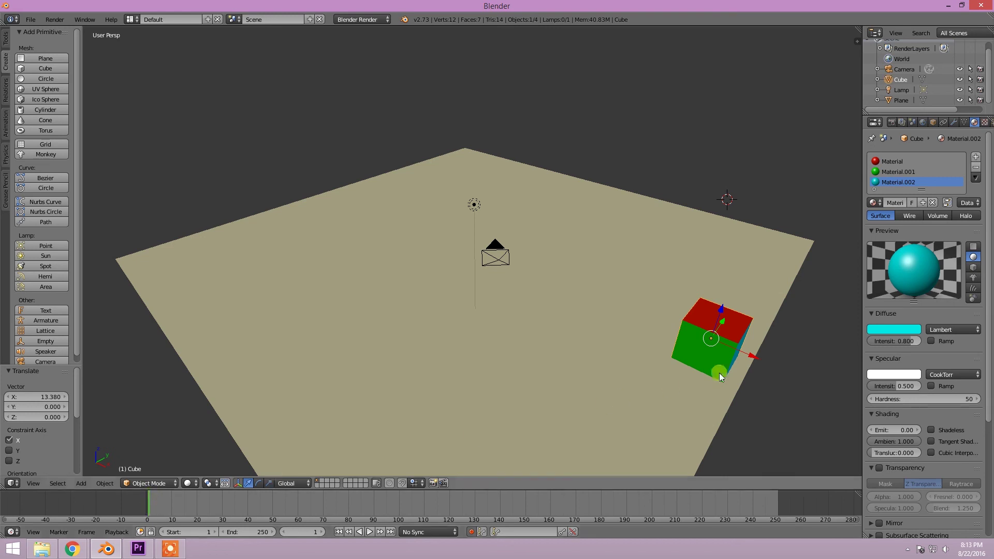
pyautogui.moveTo(753, 355); pyautogui.dragTo(753, 355)
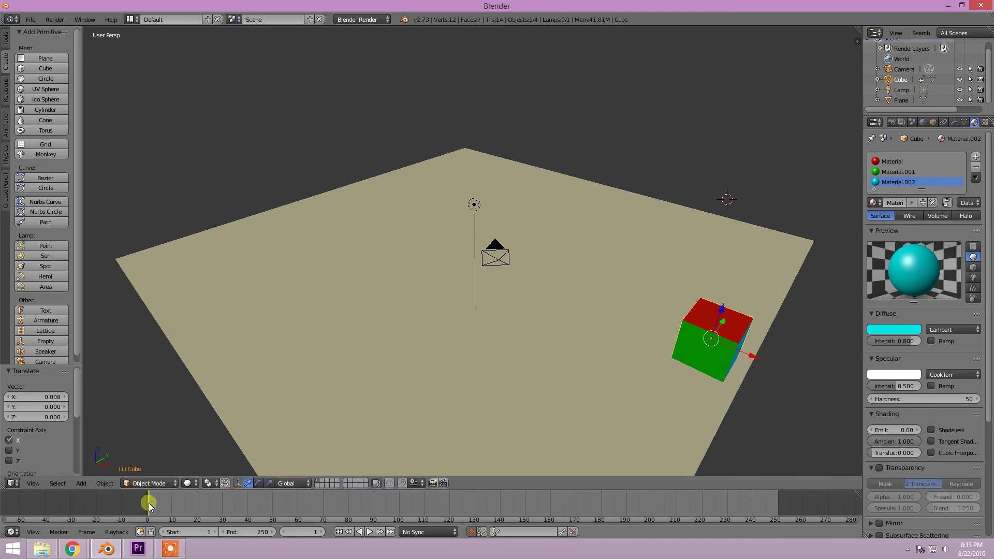
# At frame 60, move the cube about -25.564 along X to record a second keyframe
pyautogui.click(471, 531)
pyautogui.click(297, 499)
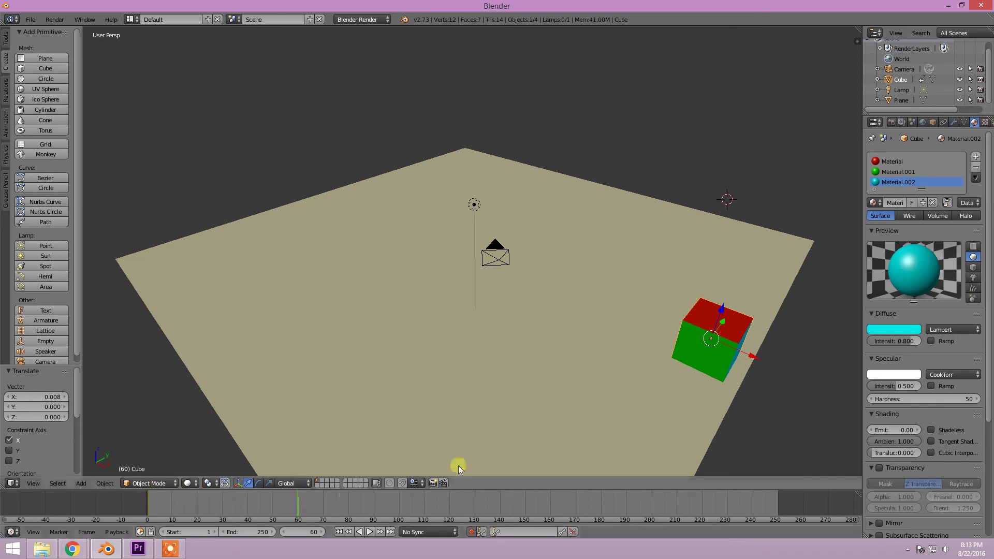
pyautogui.moveTo(755, 358); pyautogui.dragTo(368, 279)
# Scrub back to frame 1 and play the cube's movement between its two keyframes twice
pyautogui.moveTo(321, 506)
pyautogui.mouseDown()
pyautogui.moveTo(330, 502)
pyautogui.moveTo(317, 506)
pyautogui.mouseUp()
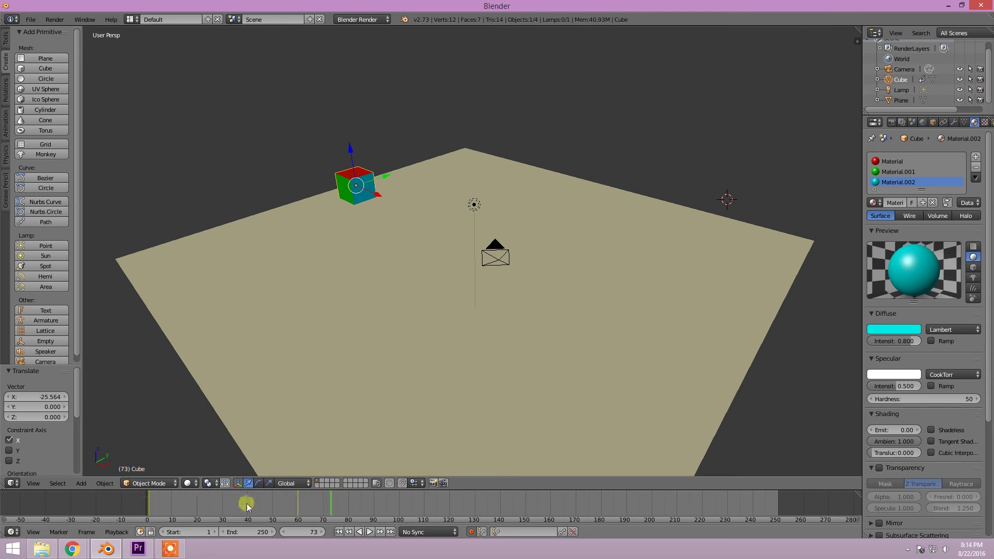
pyautogui.moveTo(160, 504); pyautogui.dragTo(149, 500)
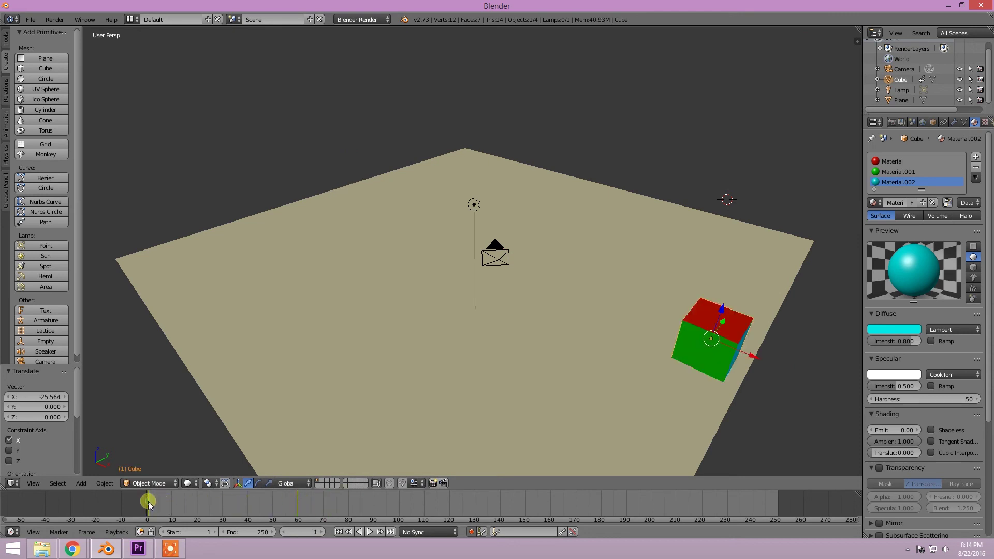
pyautogui.click(370, 532)
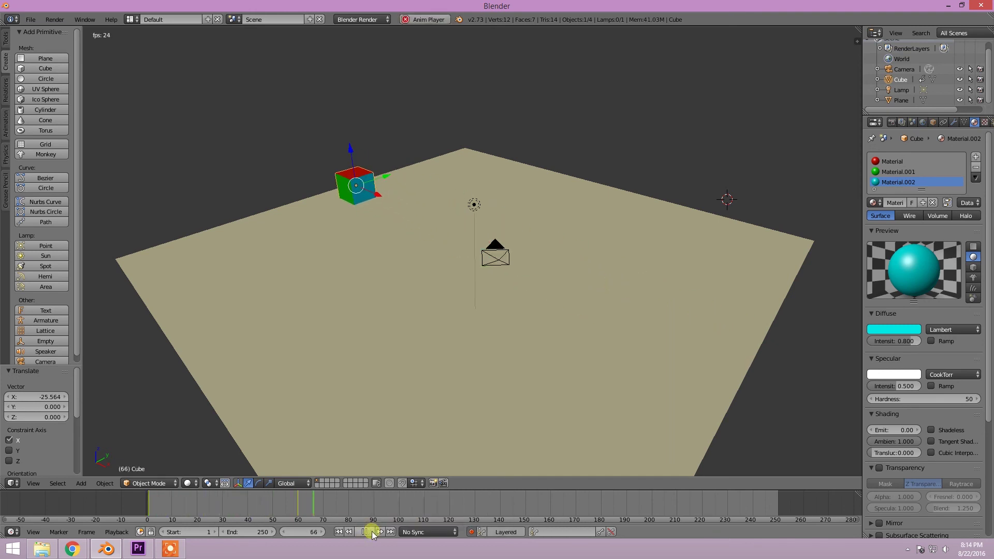
pyautogui.click(373, 532)
pyautogui.moveTo(161, 505); pyautogui.dragTo(148, 505)
pyautogui.click(367, 533)
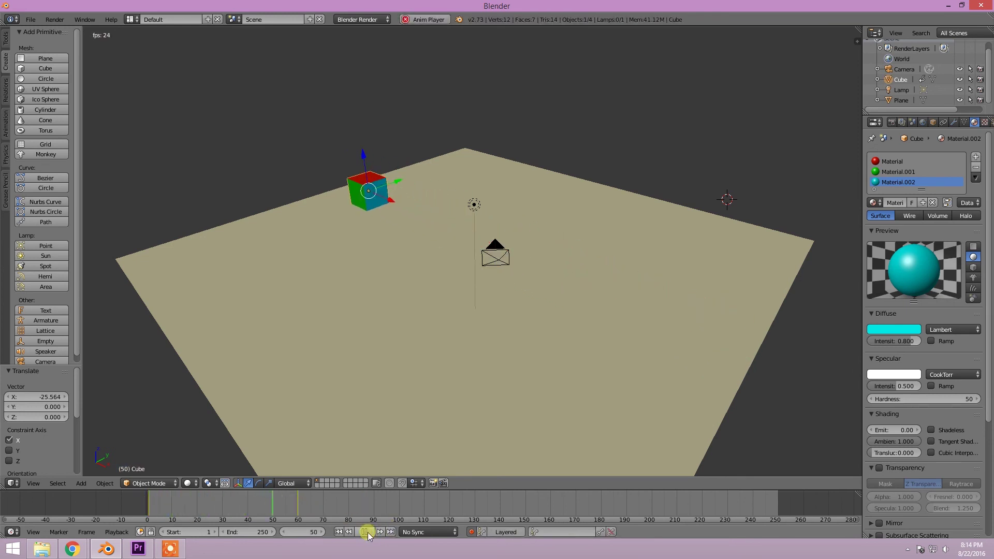
pyautogui.click(368, 533)
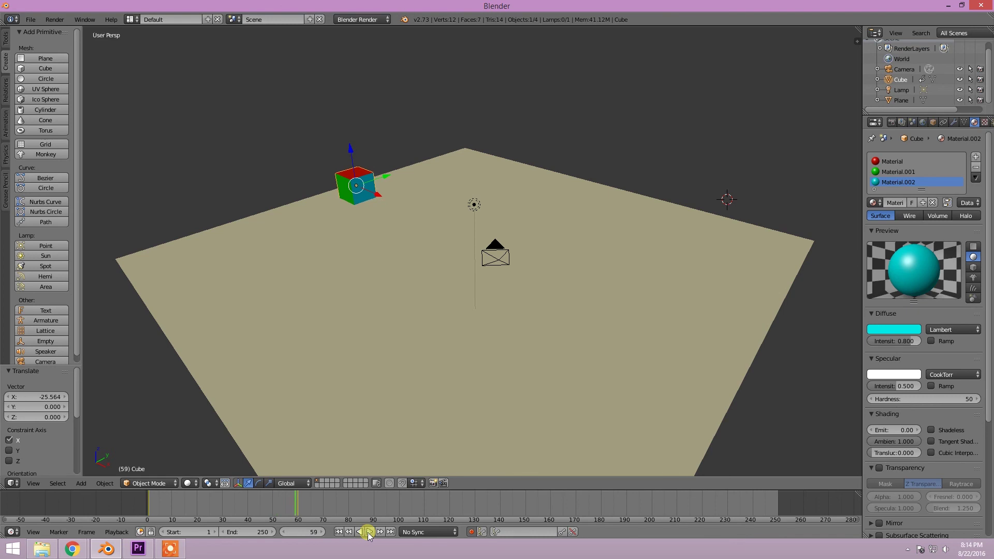
# Keyframe the cube moved about -13.714 along Y at frame 100 and about 22.183 along X at frame 138
pyautogui.click(399, 501)
pyautogui.moveTo(387, 173); pyautogui.dragTo(185, 254)
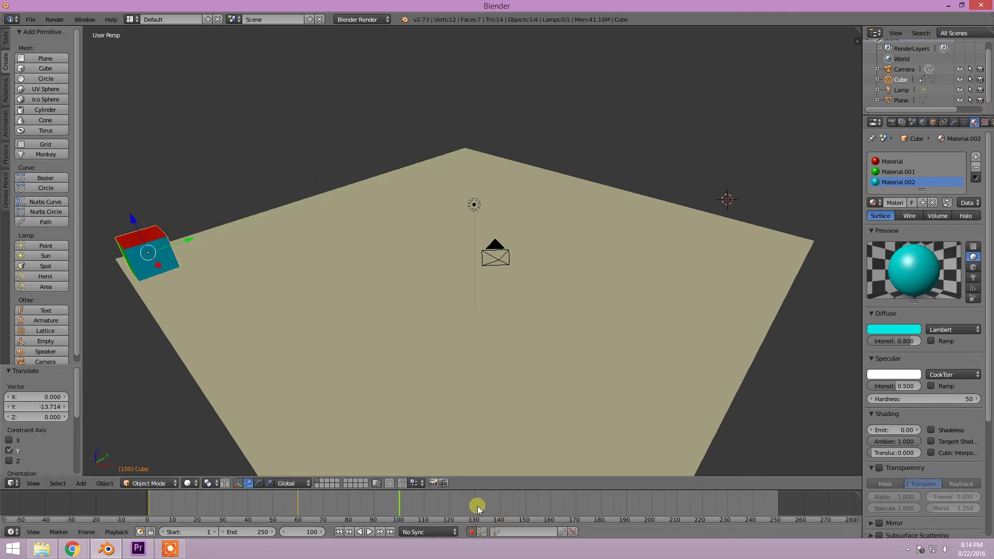
pyautogui.click(496, 504)
pyautogui.moveTo(149, 273); pyautogui.dragTo(477, 72)
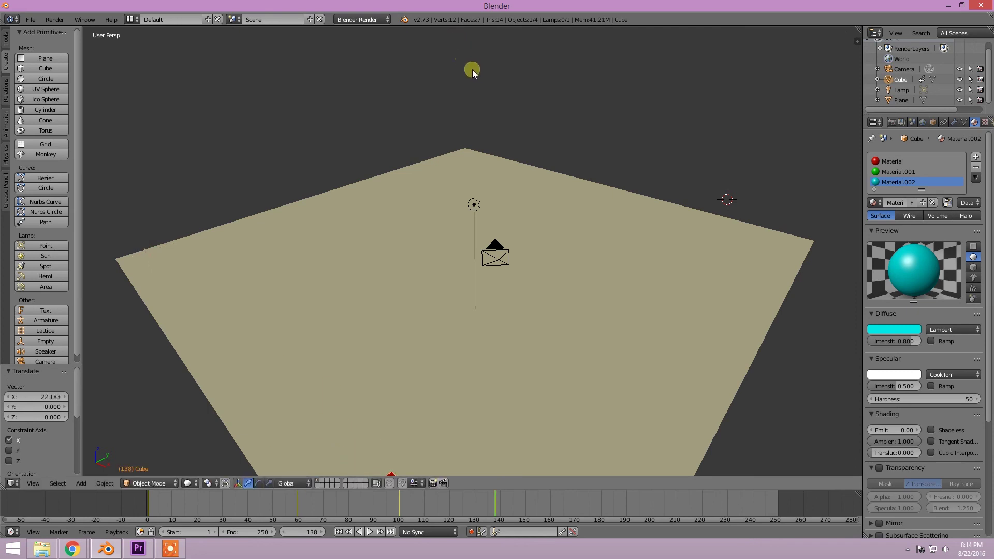
# At frame 169, move the cube about 21.812 along Y to record the last keyframe of its path
pyautogui.moveTo(535, 357); pyautogui.dragTo(606, 364, button='middle')
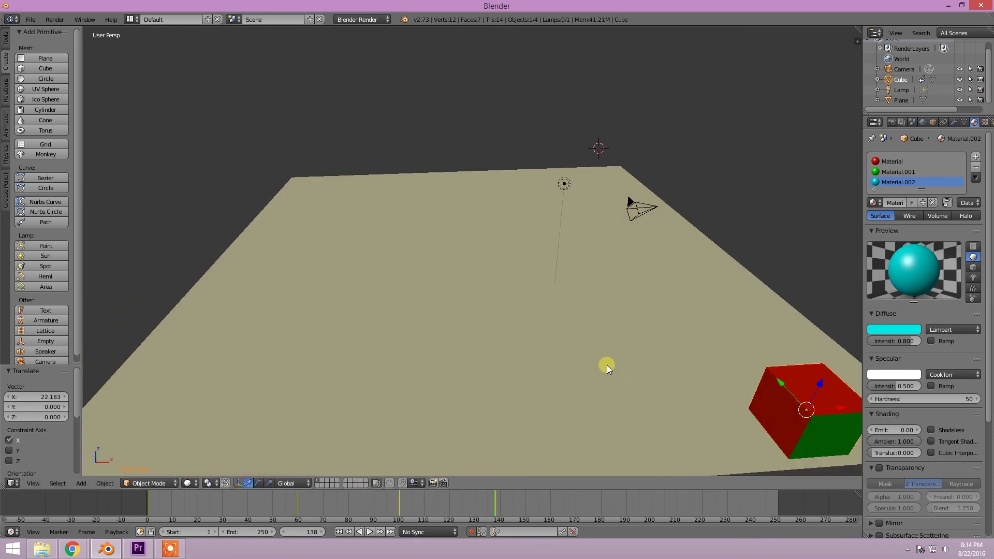
pyautogui.moveTo(565, 501); pyautogui.dragTo(571, 501)
pyautogui.moveTo(779, 383); pyautogui.dragTo(573, 150)
pyautogui.moveTo(638, 216); pyautogui.dragTo(605, 235, button='middle')
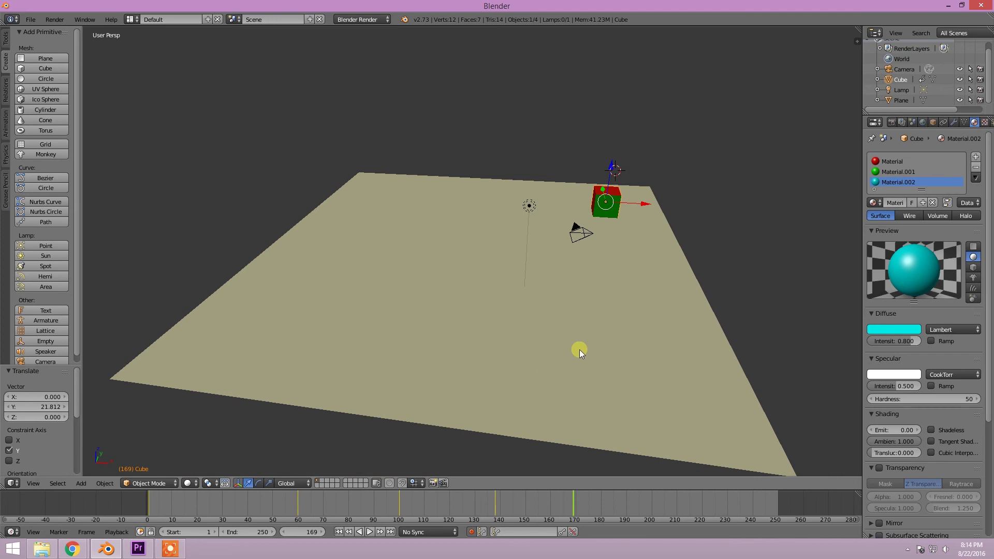
# Play the complete cube animation from the start twice, stop it, and inspect the scene from another angle
pyautogui.click(143, 505)
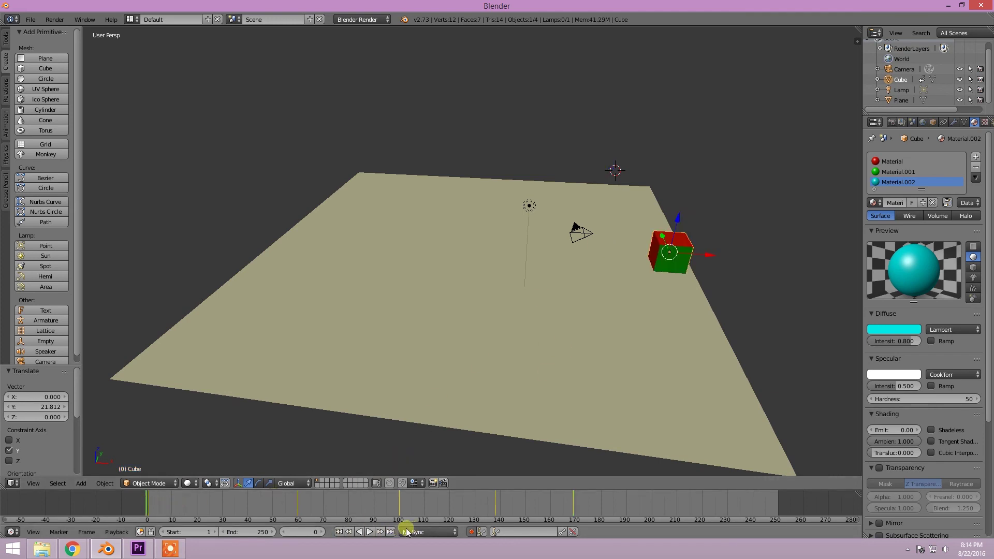
pyautogui.click(369, 533)
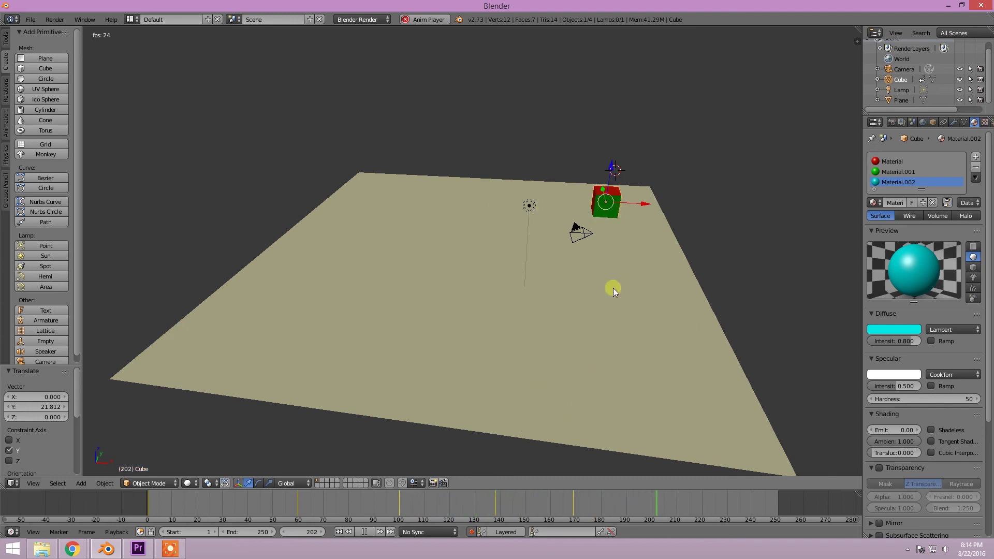
pyautogui.moveTo(171, 505); pyautogui.dragTo(149, 504)
pyautogui.click(364, 532)
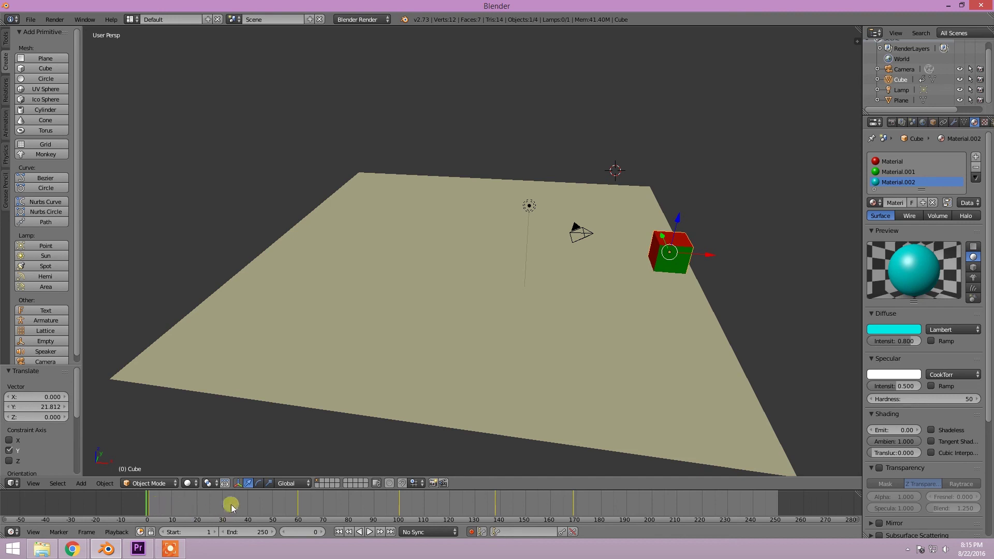
pyautogui.click(369, 533)
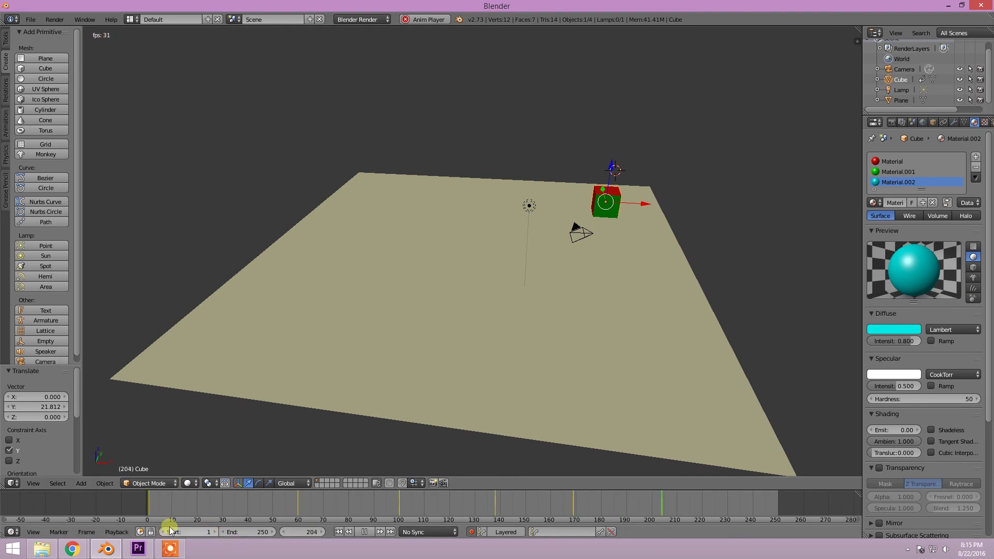
pyautogui.click(365, 533)
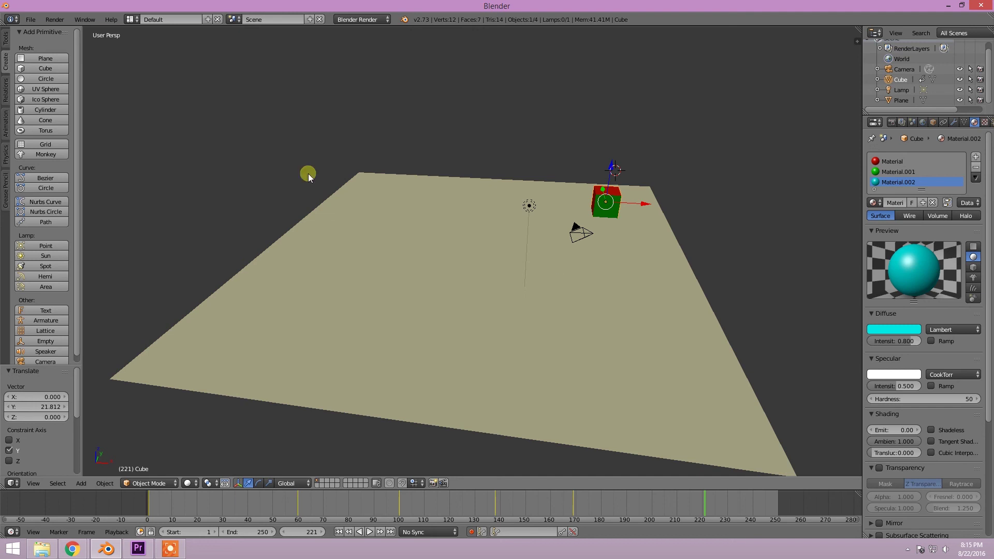
pyautogui.moveTo(665, 238); pyautogui.dragTo(641, 241, button='middle')
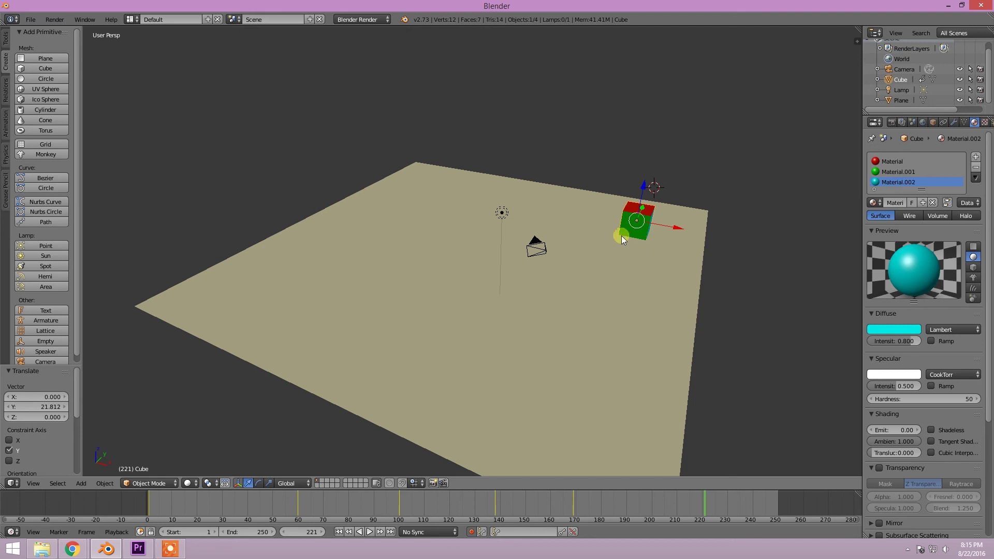
pyautogui.moveTo(661, 291); pyautogui.dragTo(642, 290, button='middle')
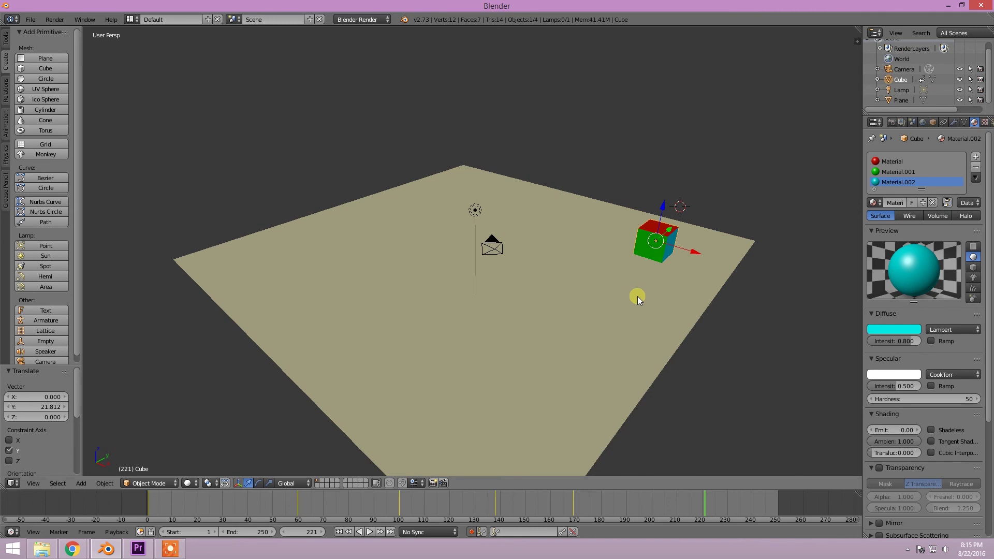